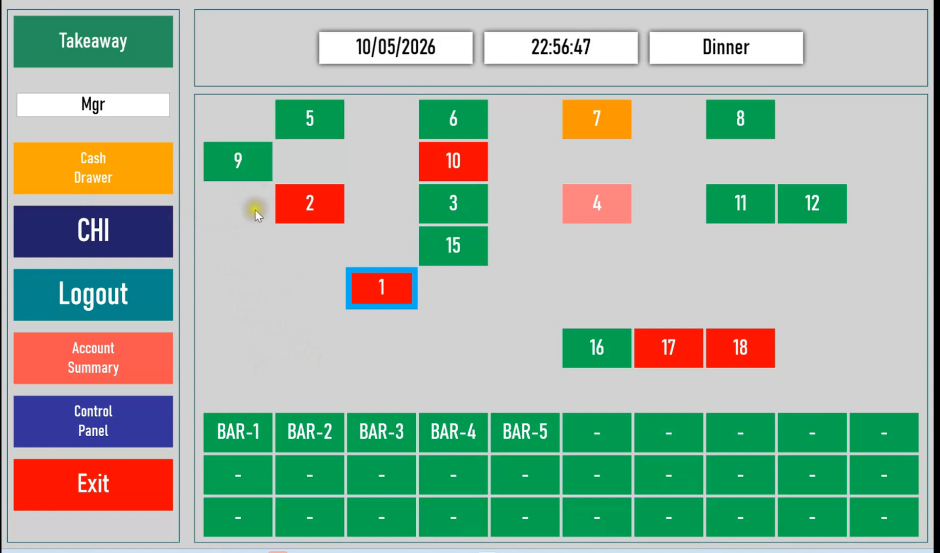
Open Table 9 and order Smoked Shredded Chicken and Crispy Duck Roll (4) from the appetisers, closing the course with a divider.
left_click(249, 167)
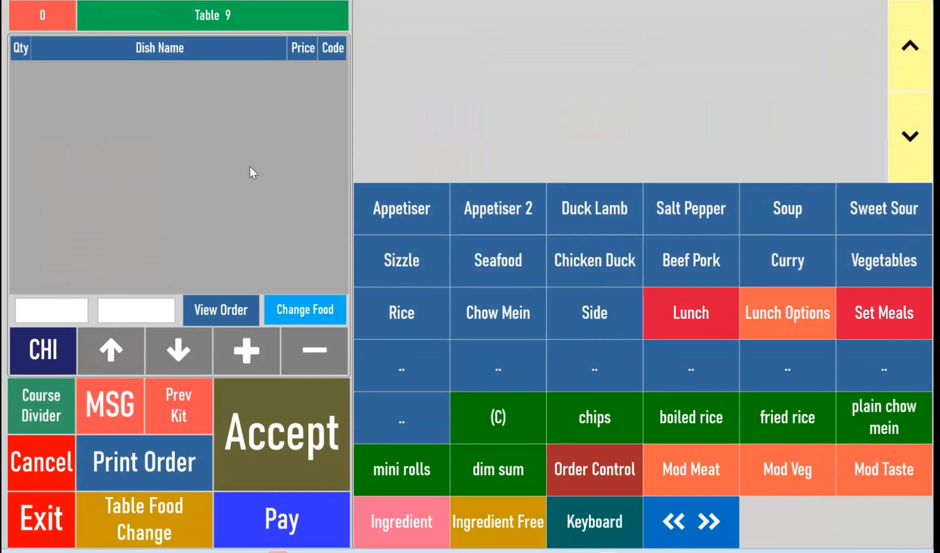
left_click(416, 217)
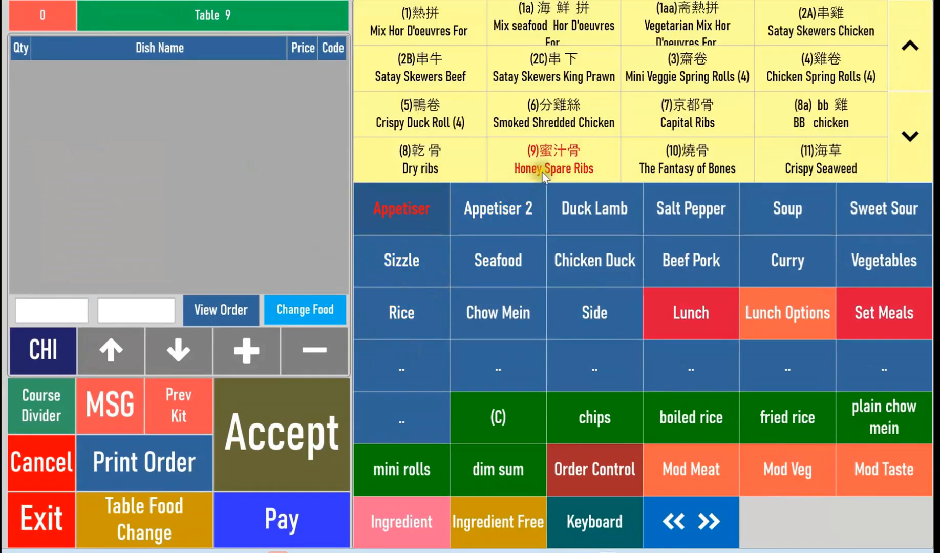
left_click(555, 111)
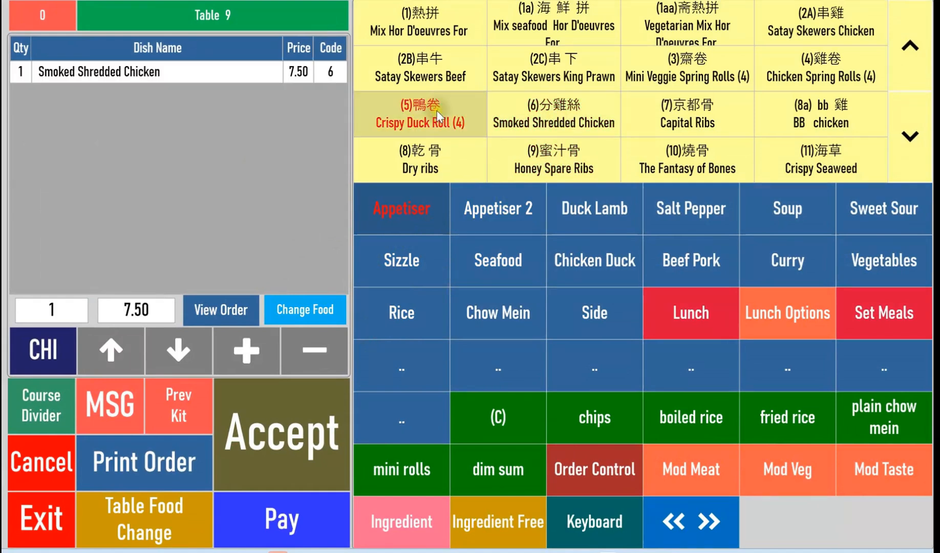
left_click(438, 116)
left_click(41, 414)
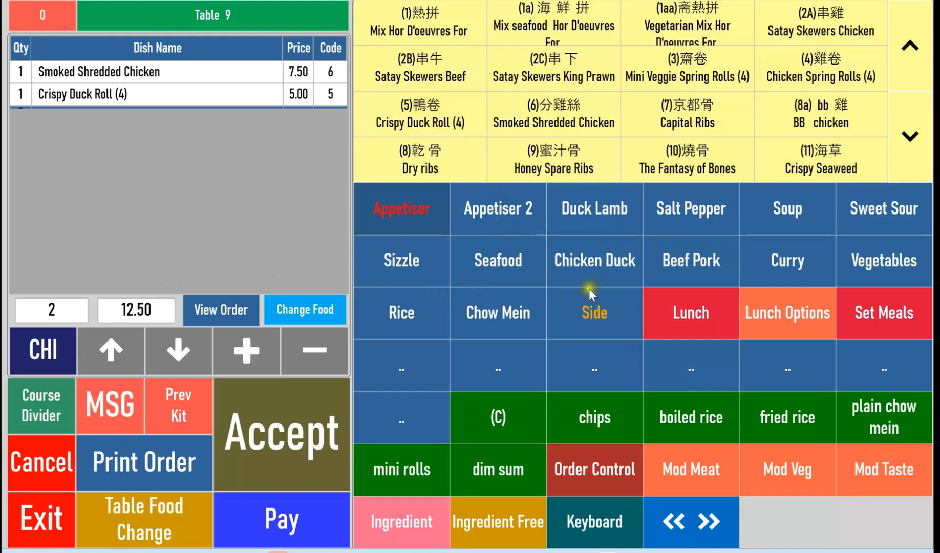
Add Crispy Aromatic Duck QUARTER and Crispy Lamb to the order as the second course, followed by a course divider.
left_click(604, 211)
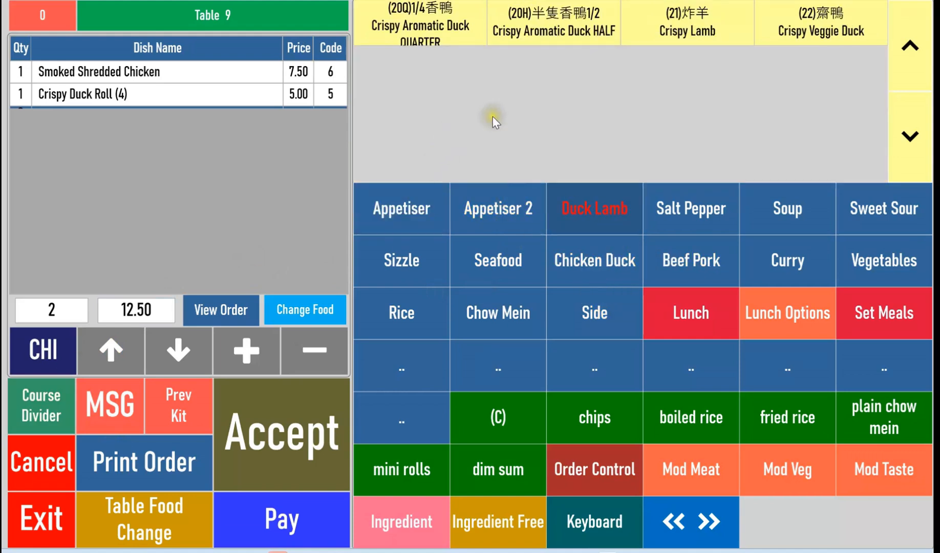
left_click(432, 37)
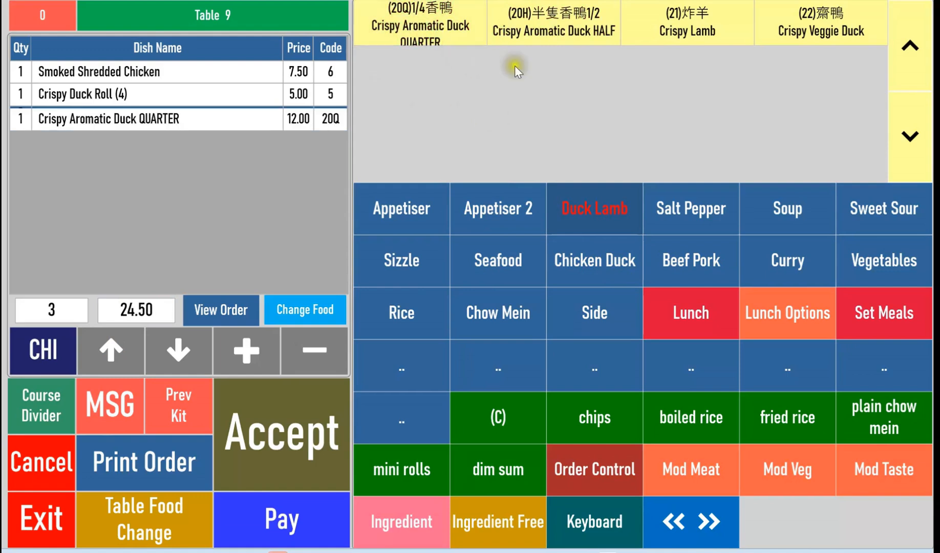
left_click(714, 29)
left_click(40, 406)
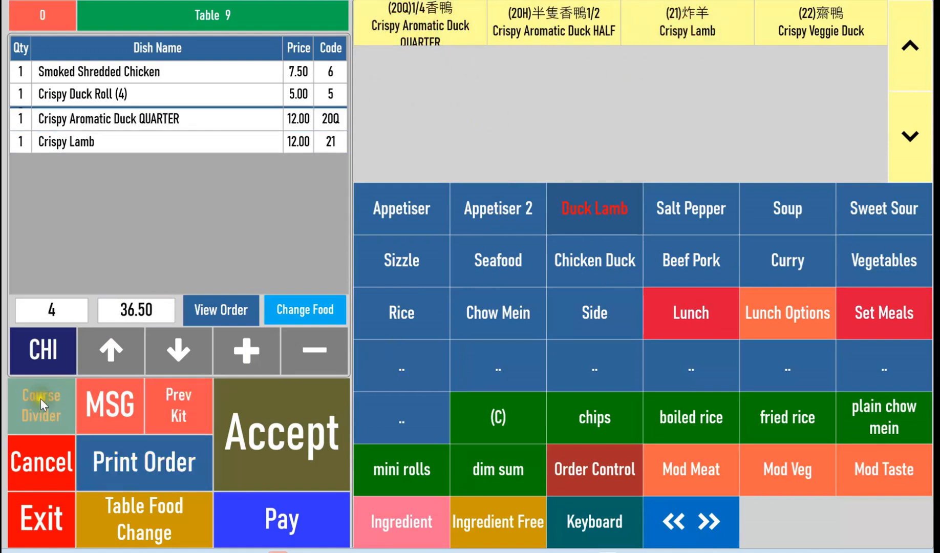
Add Roast Pork Fried Rice, Beef Fried Rice and Mixed Vegetable Chow Mein to the order as mains.
left_click(406, 320)
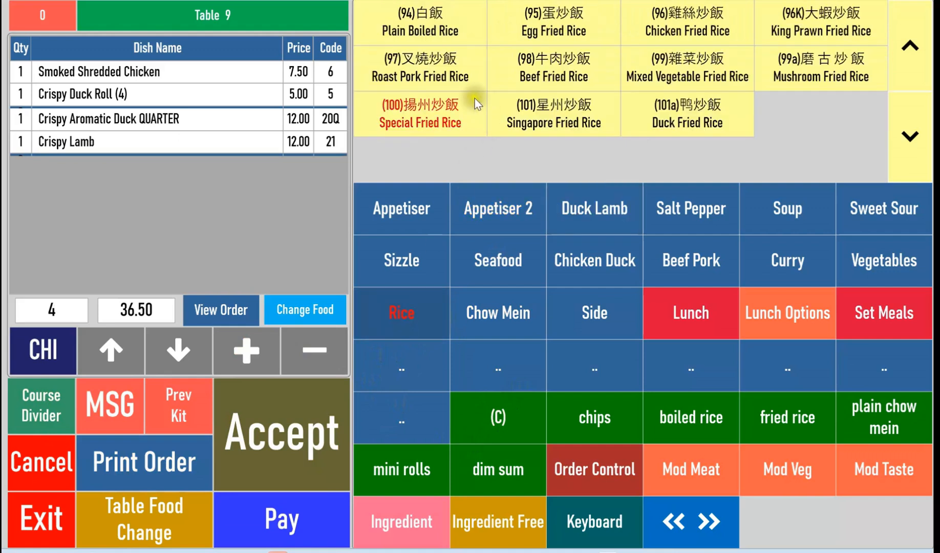
left_click(444, 66)
left_click(561, 77)
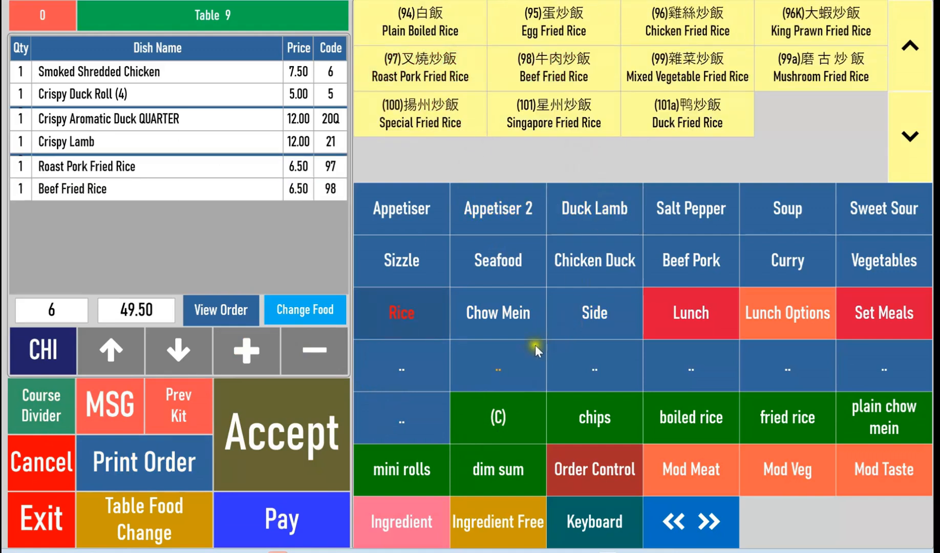
left_click(499, 313)
left_click(666, 72)
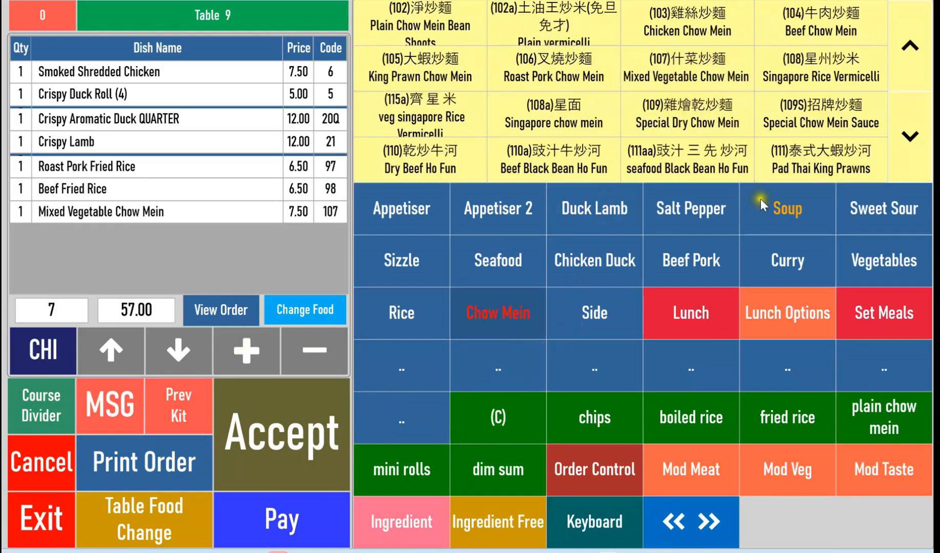
Add Sweet Sour Chicken Balls and duck Curry to the main course.
left_click(891, 212)
left_click(554, 68)
left_click(786, 259)
left_click(558, 66)
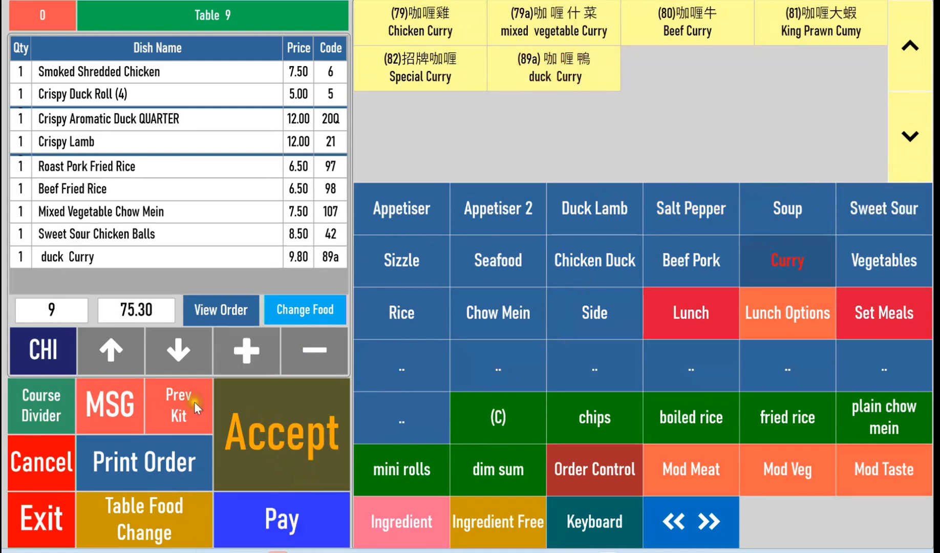
left_click(80, 257)
left_click_drag(92, 238, 110, 141)
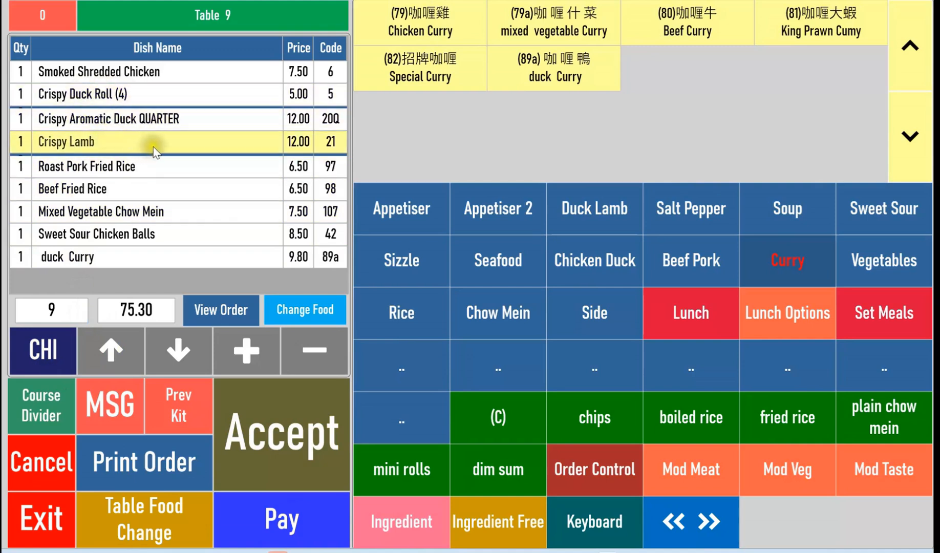
left_click_drag(162, 137, 140, 279)
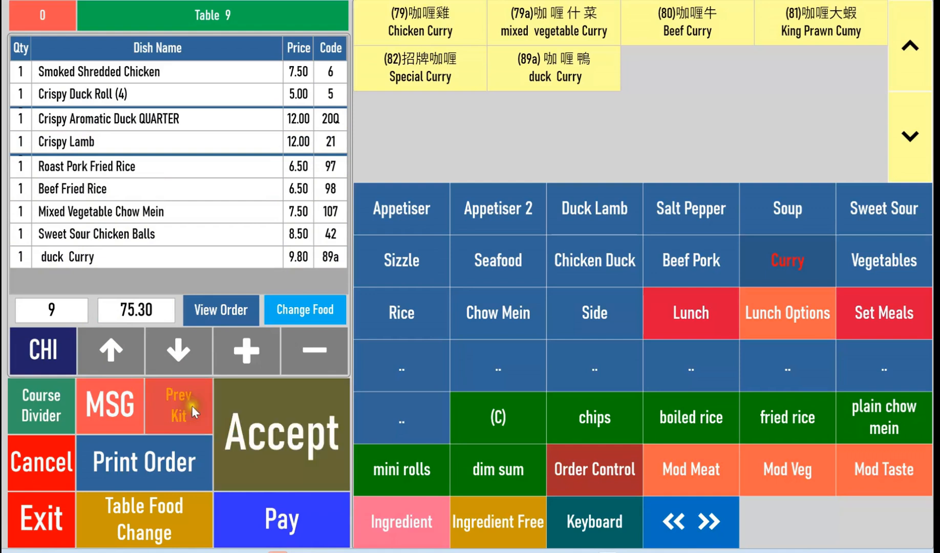
Switch the order screen to Chinese and back to English, and accept the Table 9 order.
left_click(61, 353)
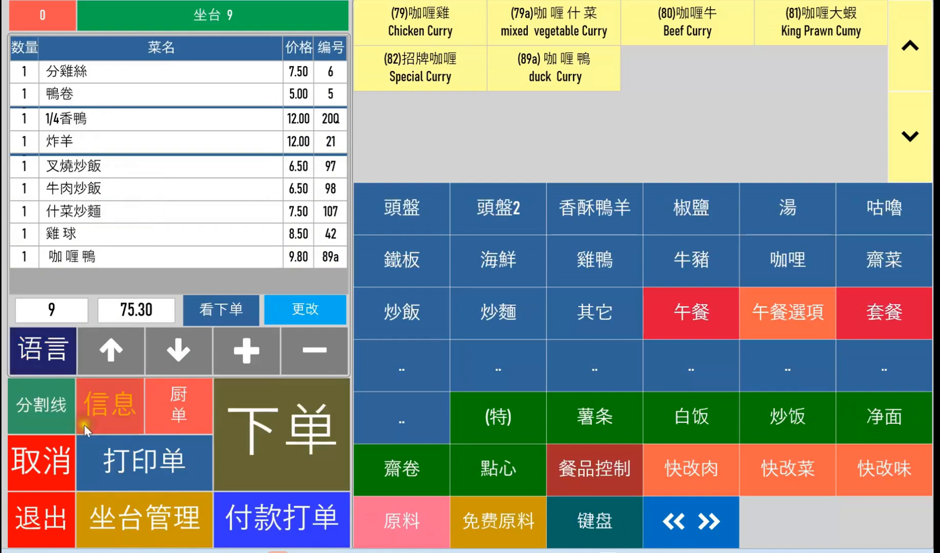
left_click(42, 358)
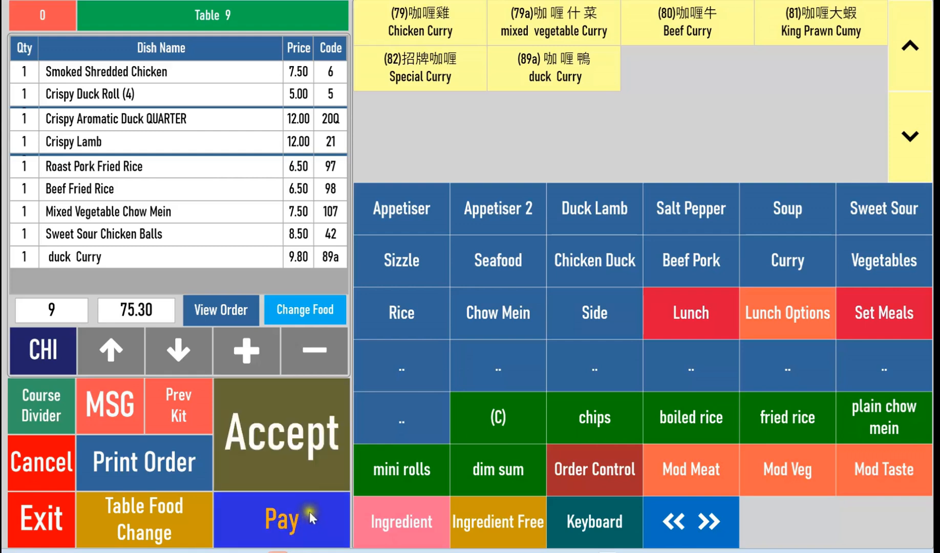
left_click(274, 455)
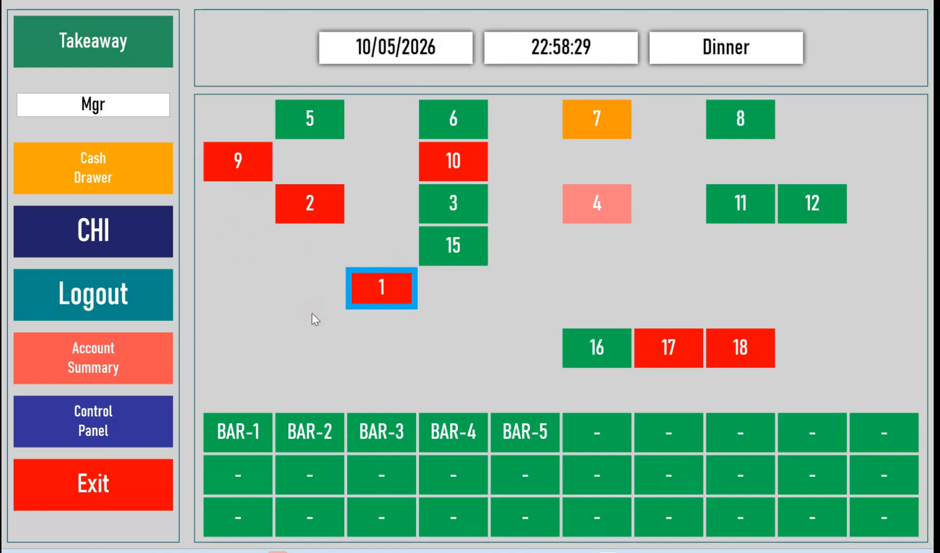
Reopen Table 9 and add a Chinese beer from the beer and cider drinks to its order.
left_click(242, 171)
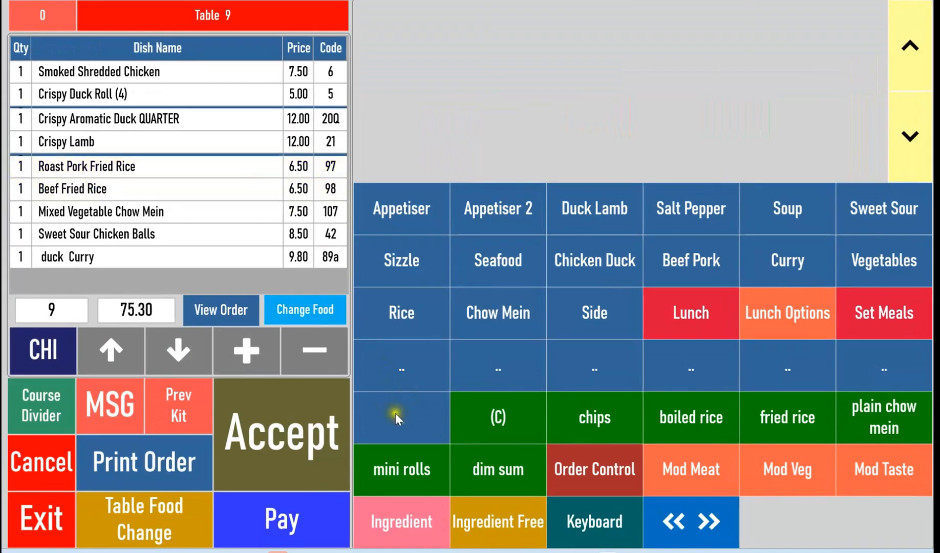
left_click(708, 542)
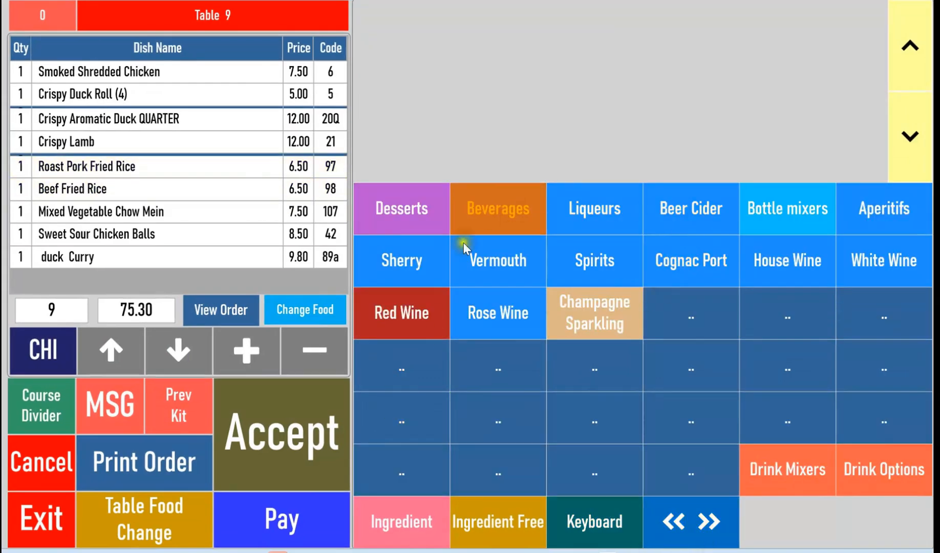
left_click(709, 537)
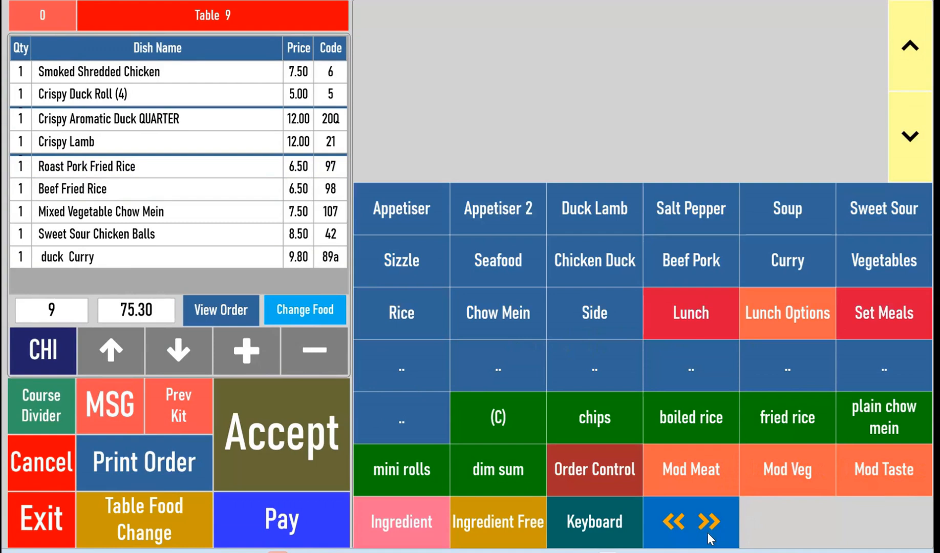
left_click(709, 538)
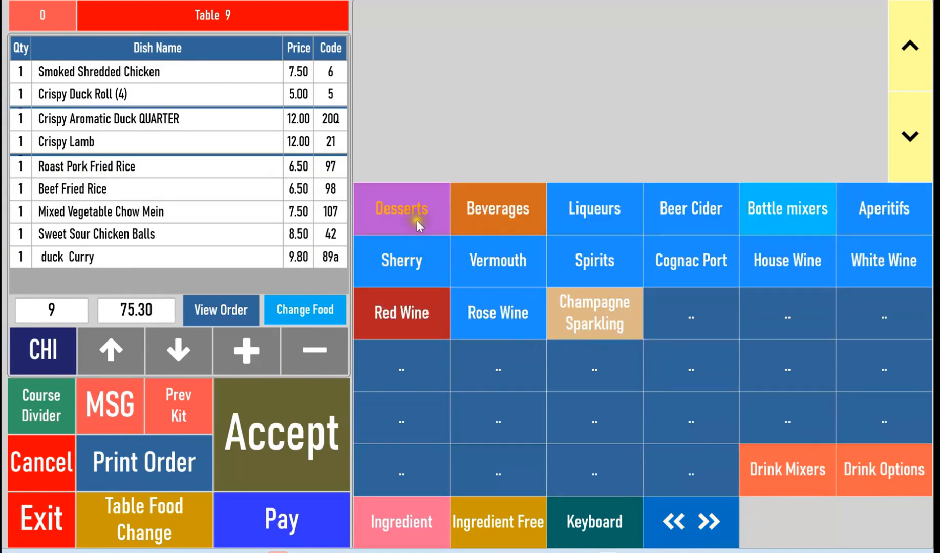
left_click(680, 215)
left_click(555, 77)
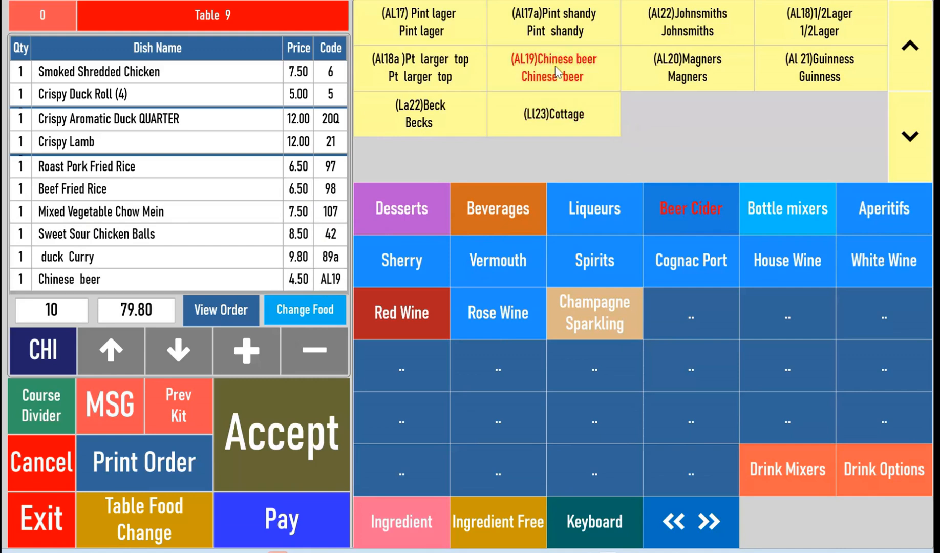
Add a Malibu from the liqueurs to the order with coke as its mixer.
left_click(594, 307)
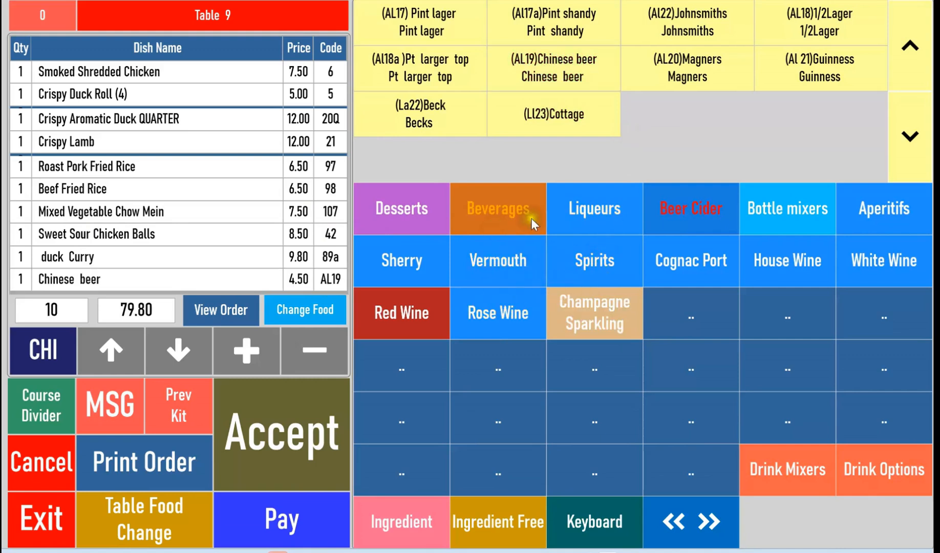
left_click(575, 208)
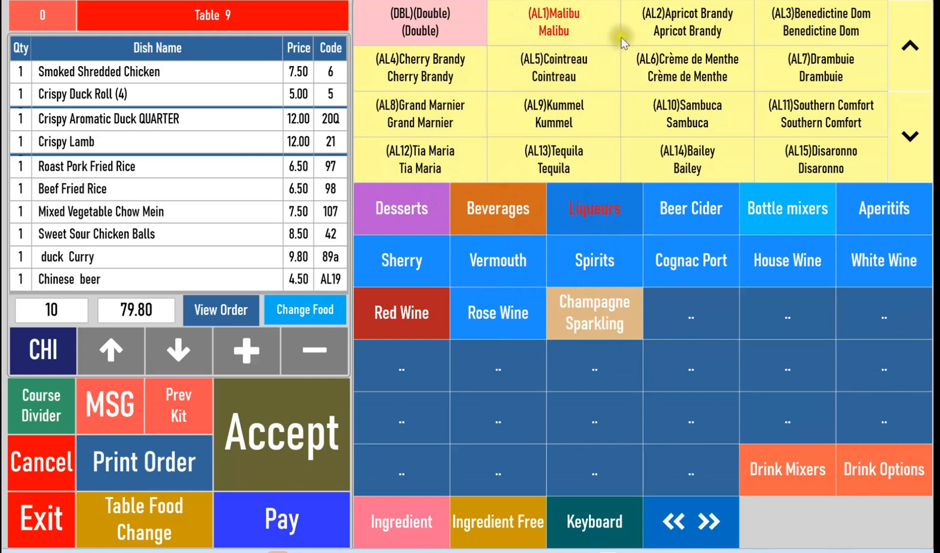
left_click(546, 26)
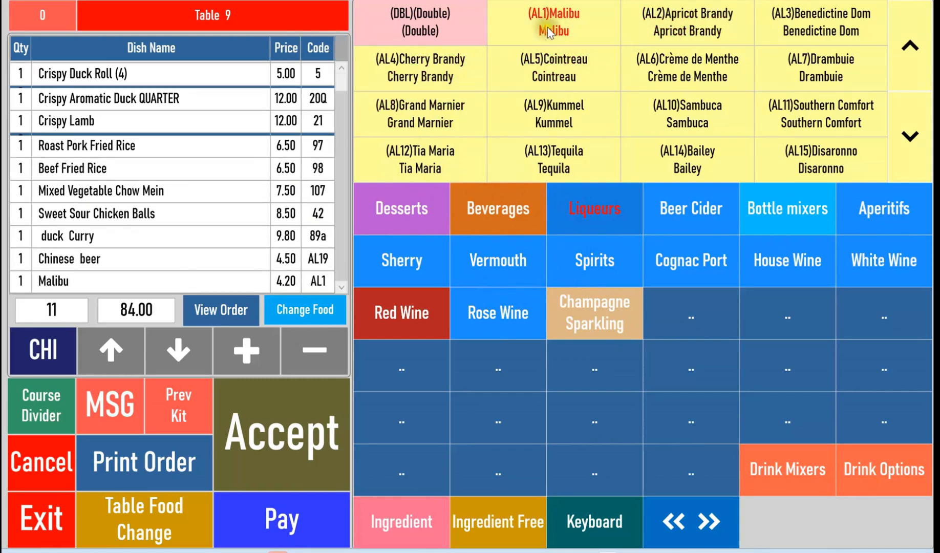
left_click(793, 471)
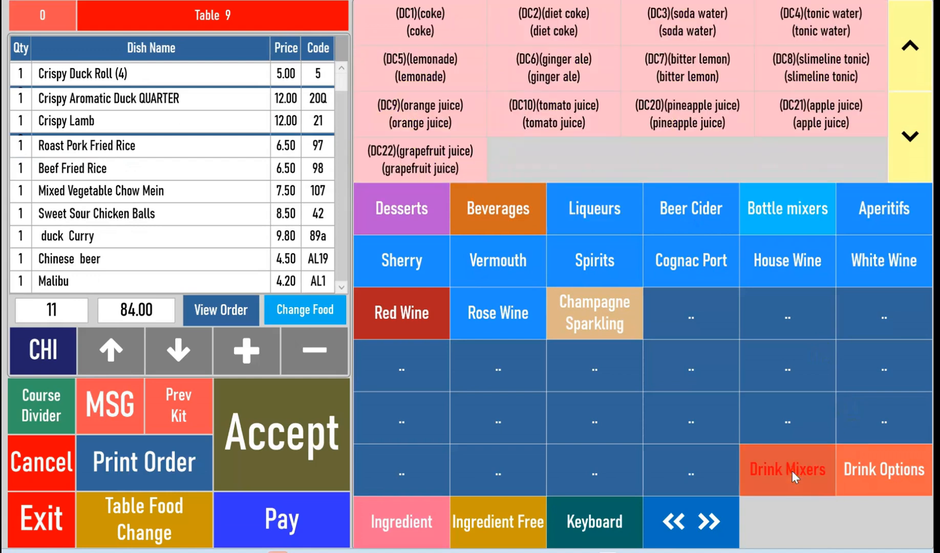
left_click(433, 36)
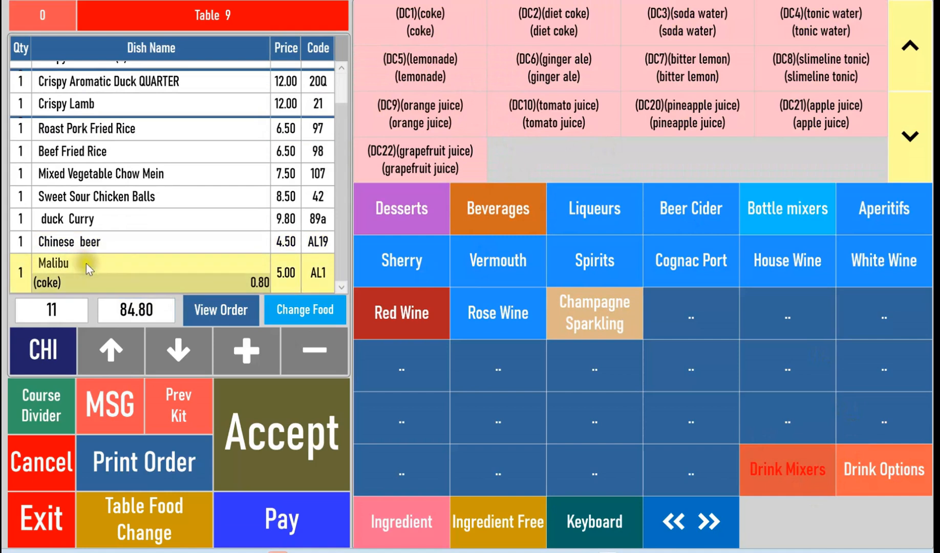
Apply the cold glass drink option to the Malibu and accept the updated Table 9 order.
left_click(124, 270)
left_click(131, 266)
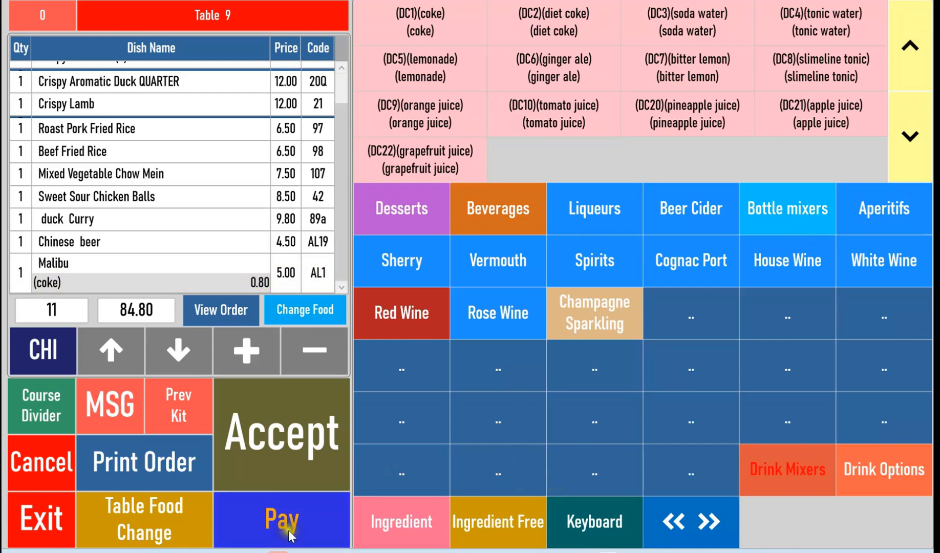
left_click(884, 491)
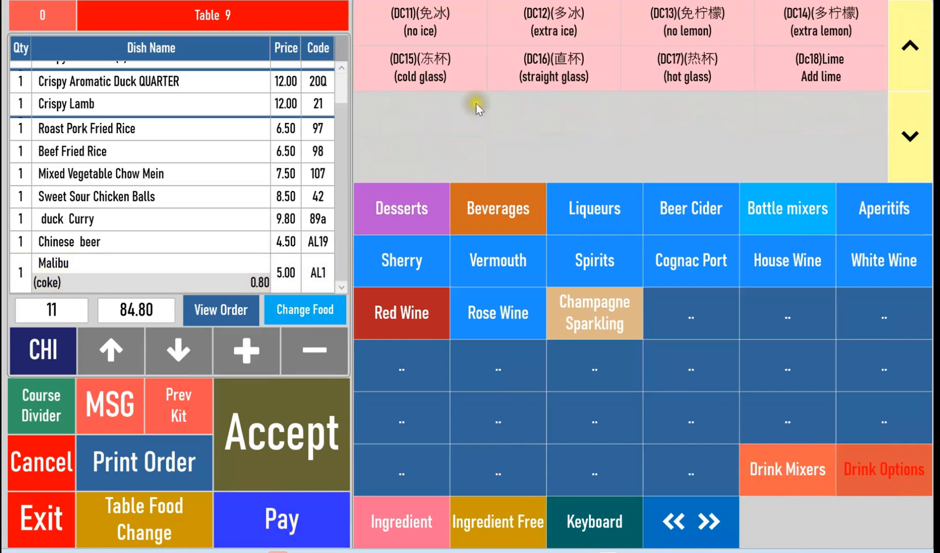
left_click(442, 68)
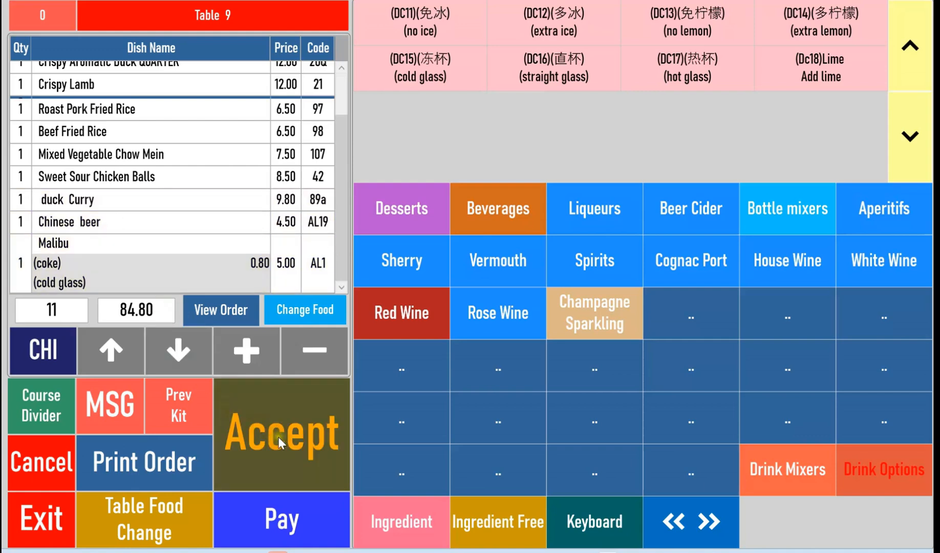
left_click(294, 447)
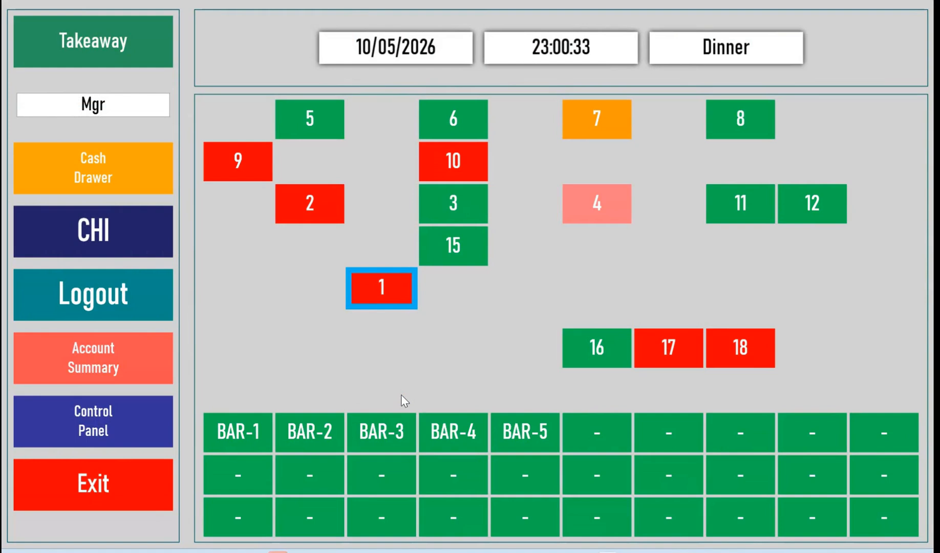
Reopen the Table 9 order and switch the display to Chinese and back to English.
left_click(487, 327)
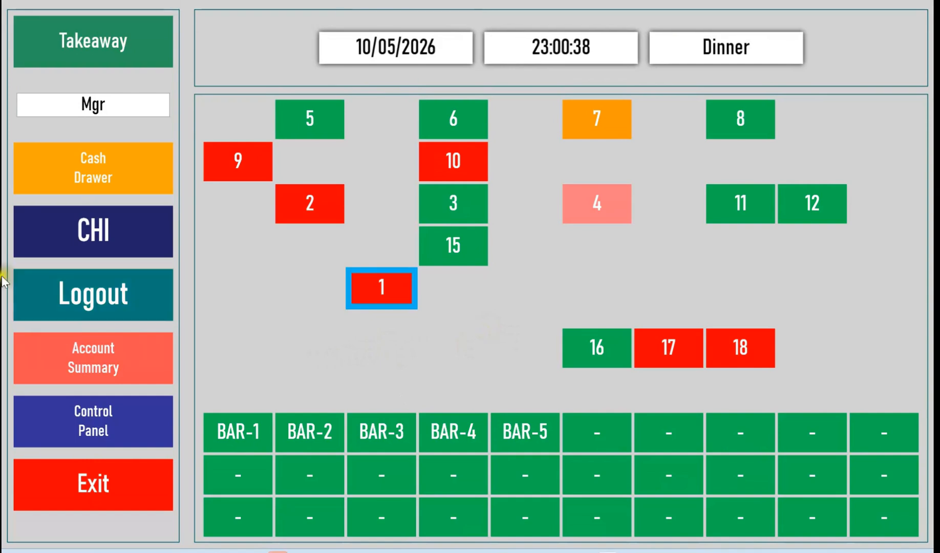
left_click(241, 163)
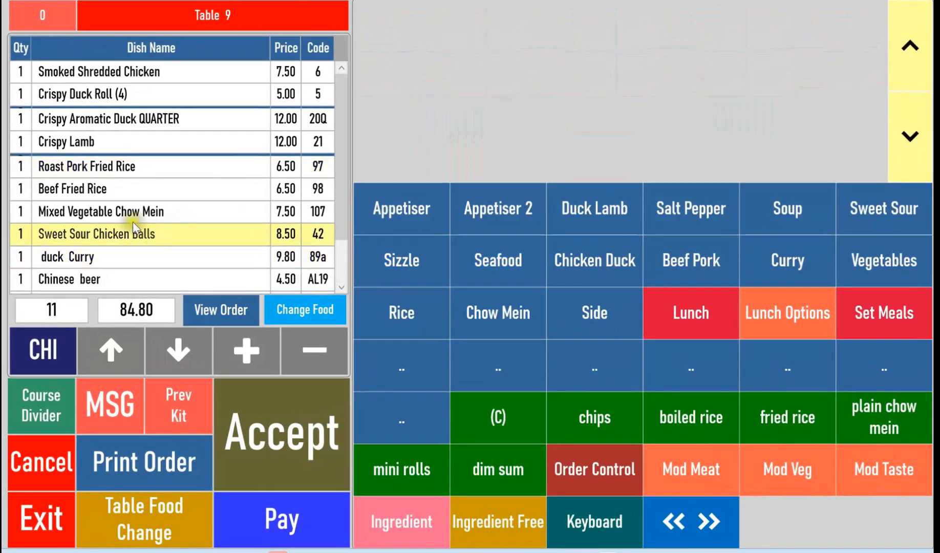
left_click(103, 193)
left_click(43, 350)
left_click(149, 197)
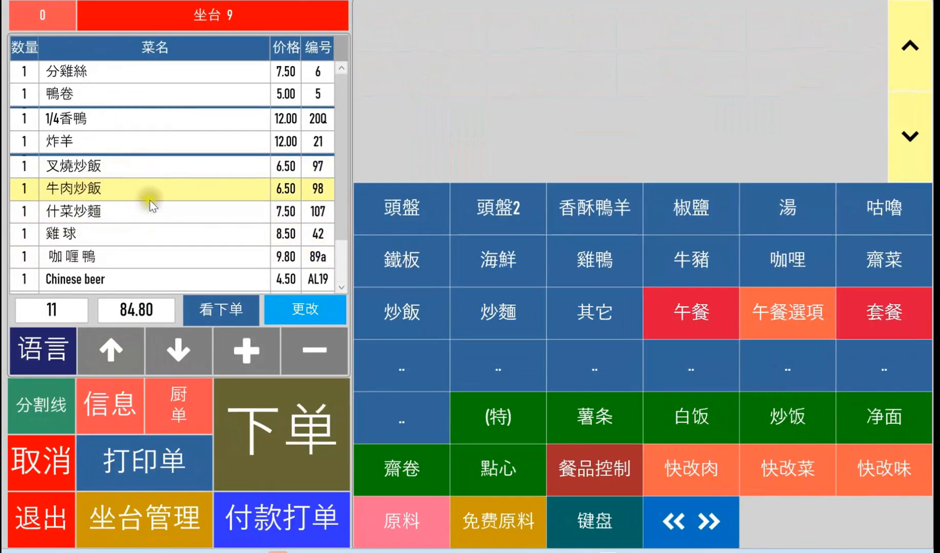
left_click(43, 351)
Add the less MSG taste modification to the Beef Fried Rice on Table 9 and accept the order.
left_click(156, 238)
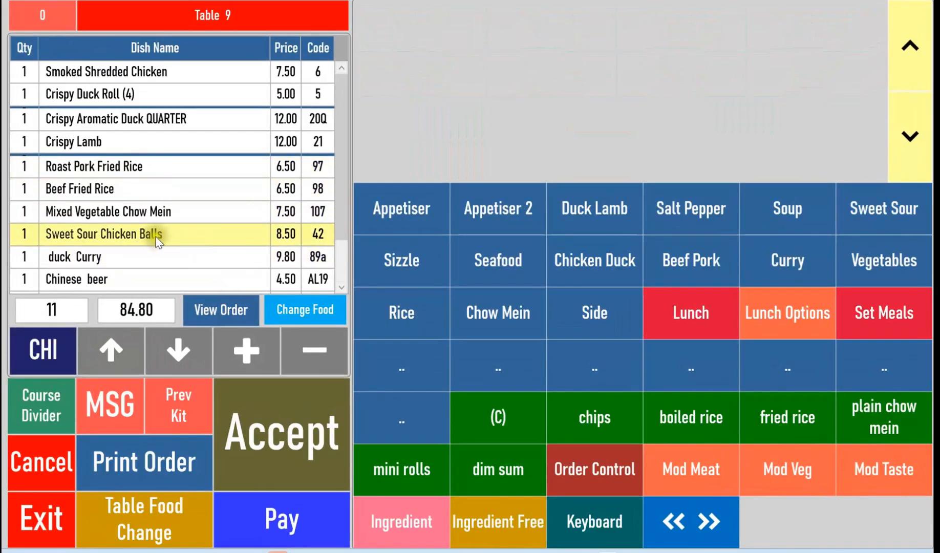
left_click(106, 190)
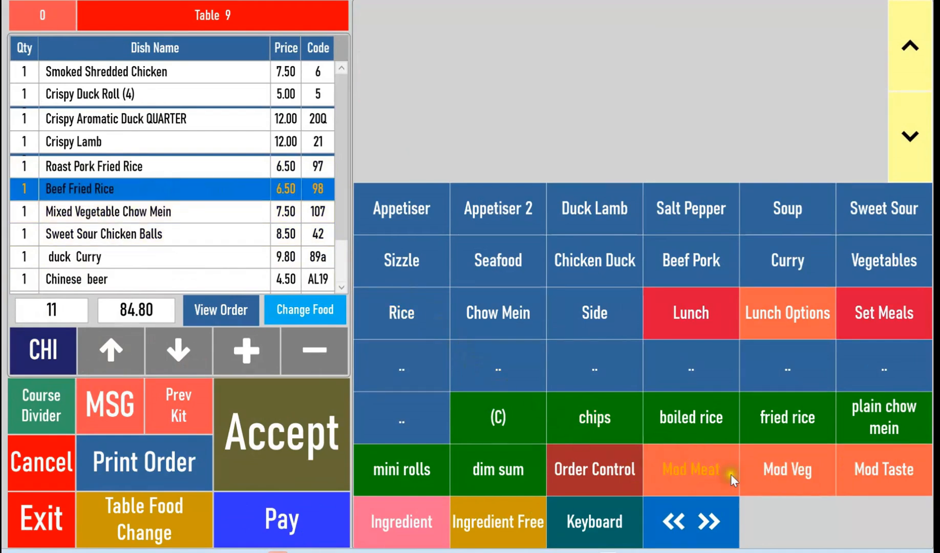
left_click(895, 475)
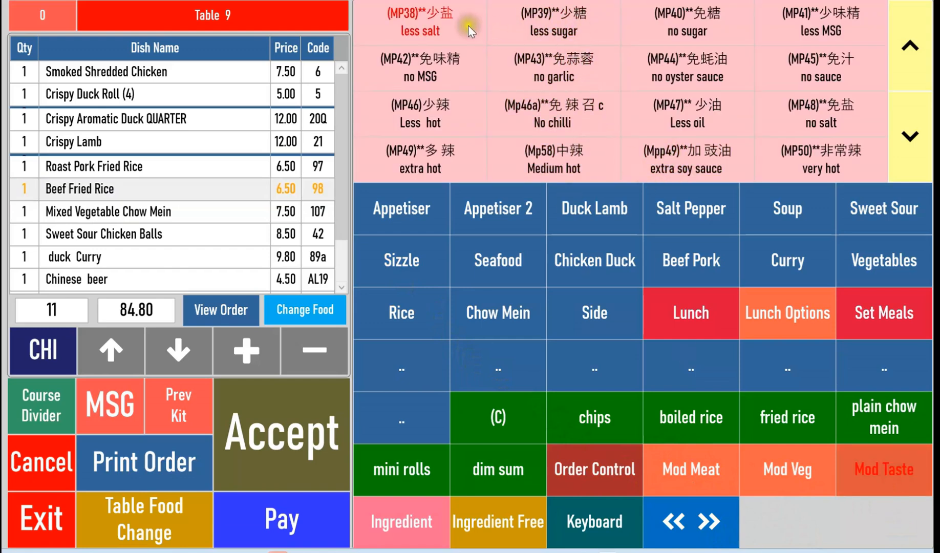
left_click(824, 24)
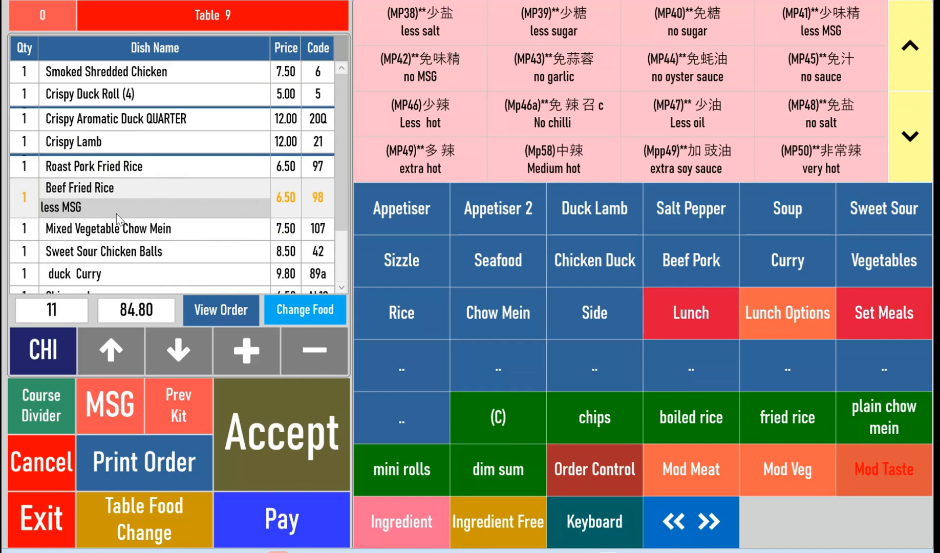
left_click(295, 457)
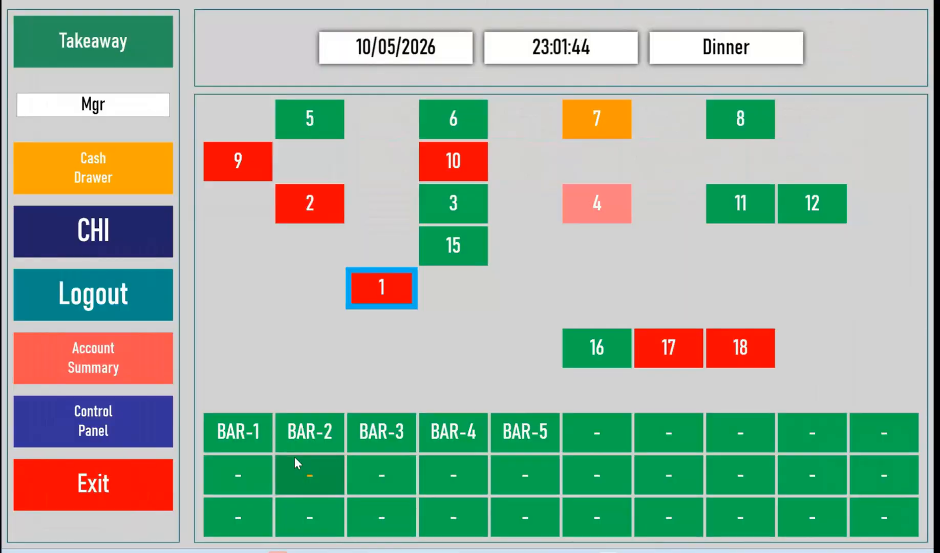
Reopen the Table 9 order and add two Hot Sour Soups from the soup category.
left_click(226, 155)
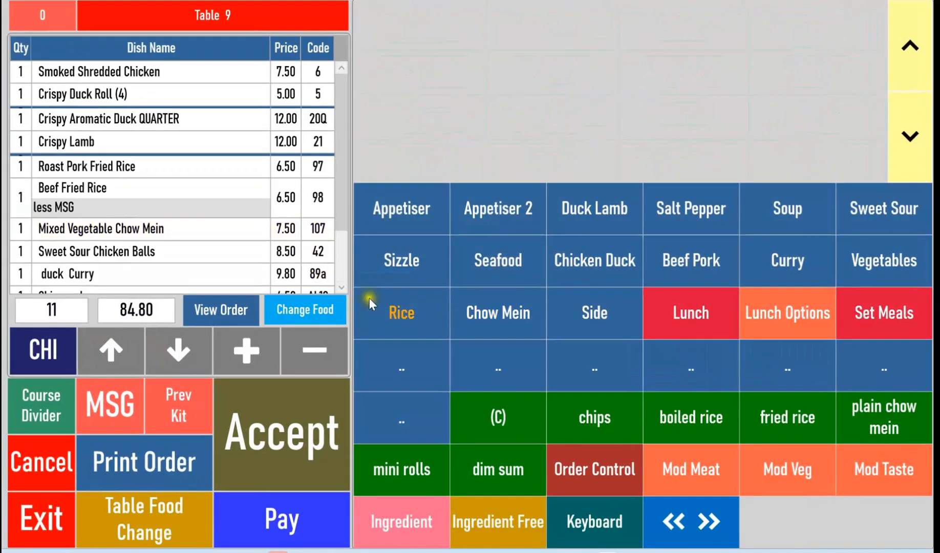
left_click(784, 212)
left_click(572, 68)
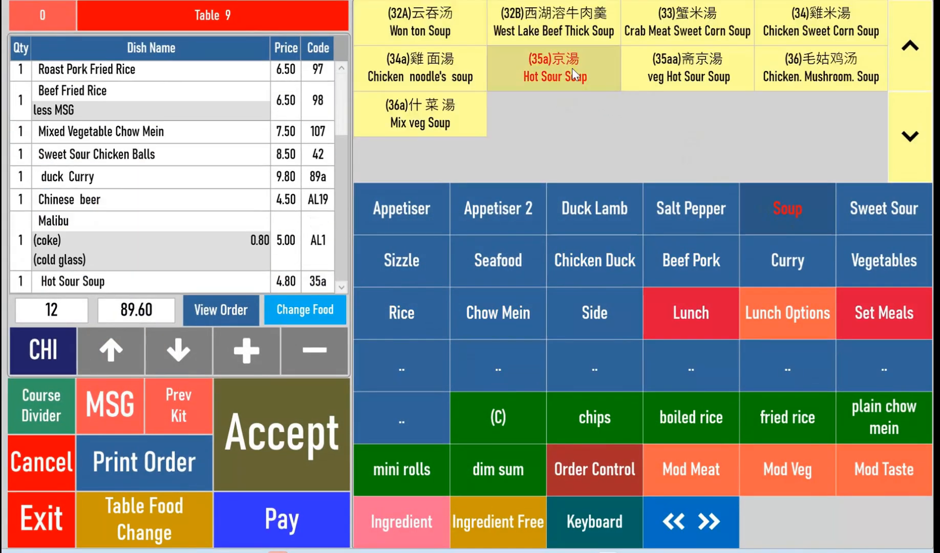
left_click(571, 68)
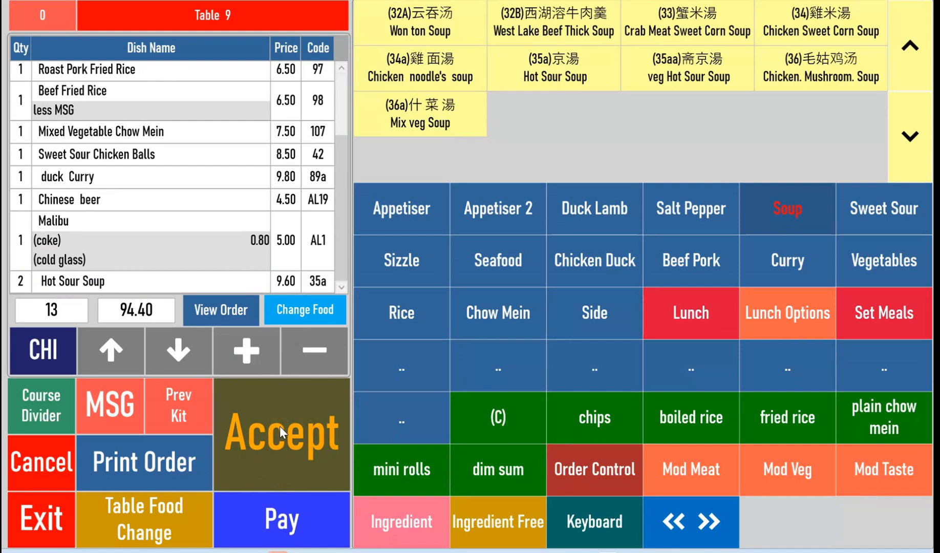
Filter the Table 9 order to its newly added dishes for review and accept the updated order.
left_click(88, 230)
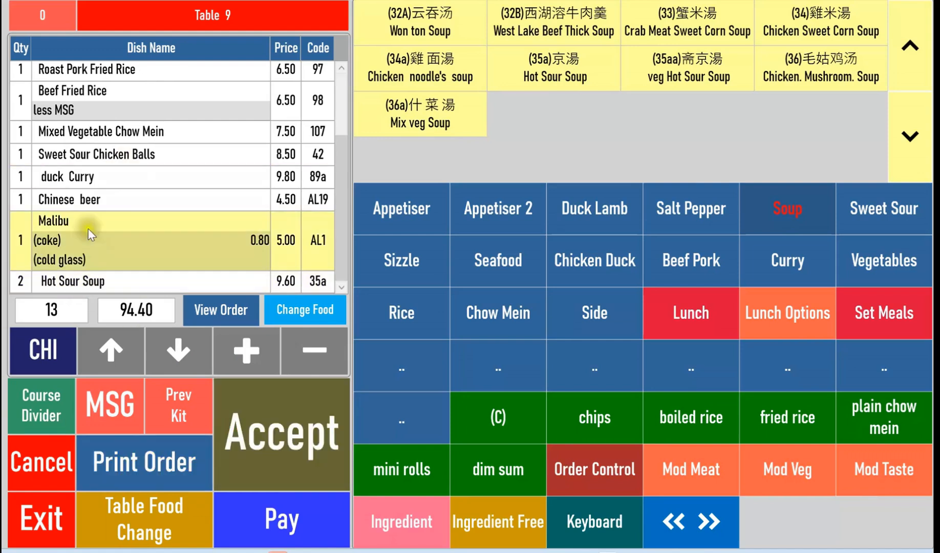
left_click(213, 313)
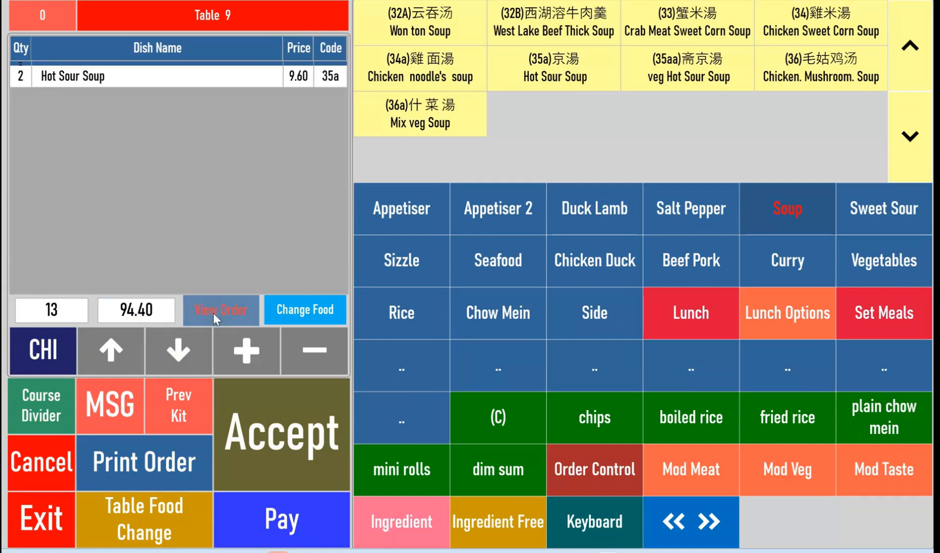
left_click(43, 357)
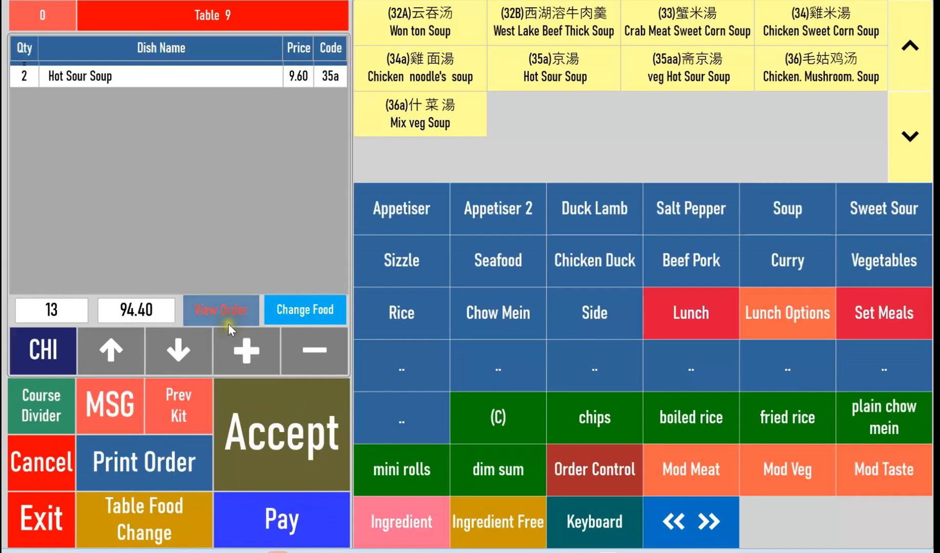
left_click(106, 77)
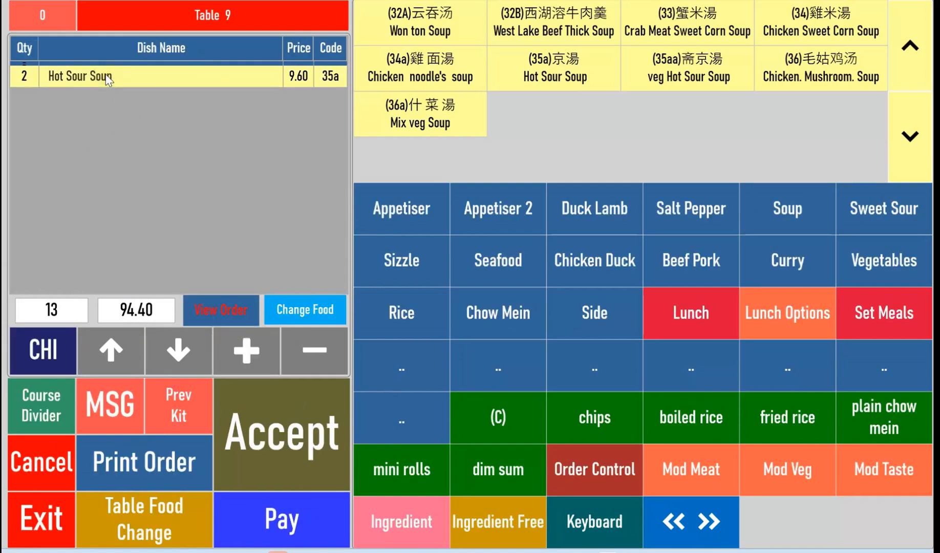
left_click(160, 134)
left_click(146, 78)
left_click(140, 97)
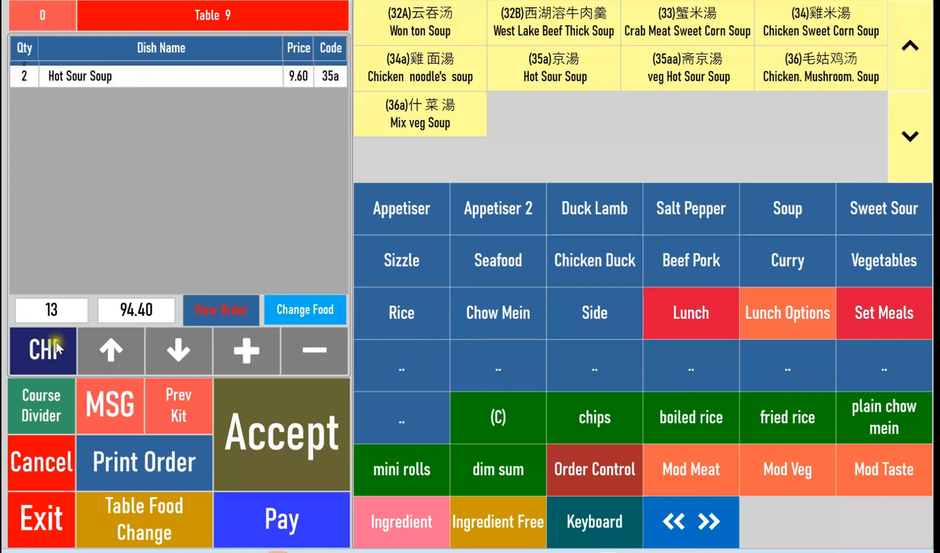
left_click(285, 451)
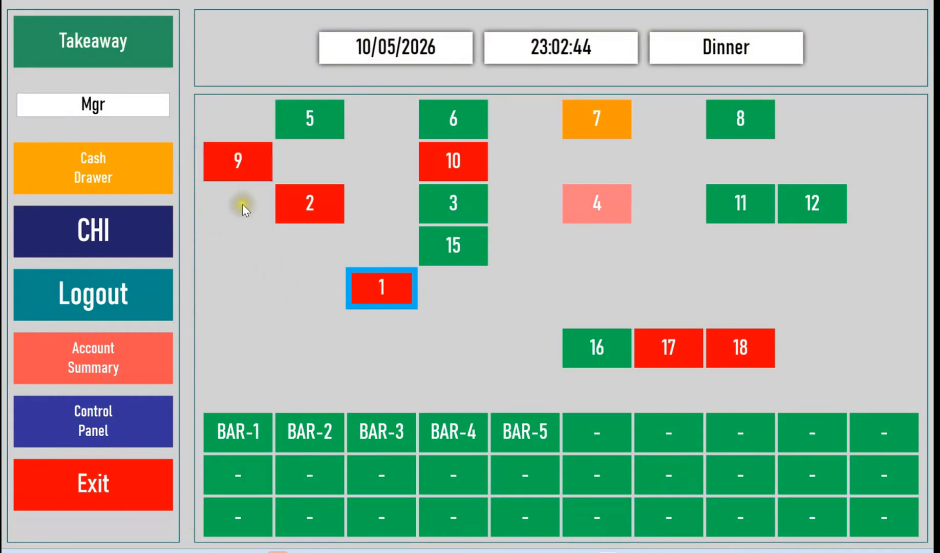
Reopen Table 9, mark the duck curry as takeaway with the order control options, and accept the order.
left_click(243, 172)
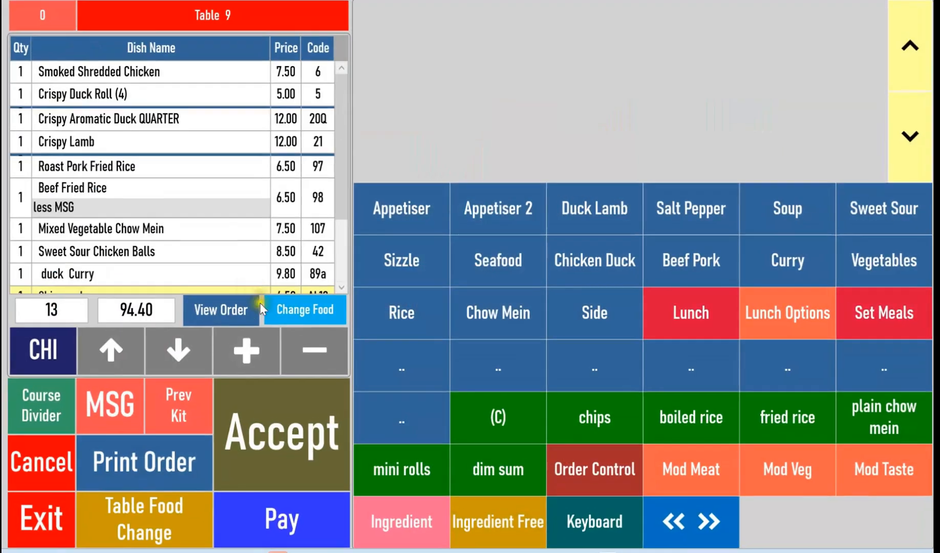
left_click(160, 280)
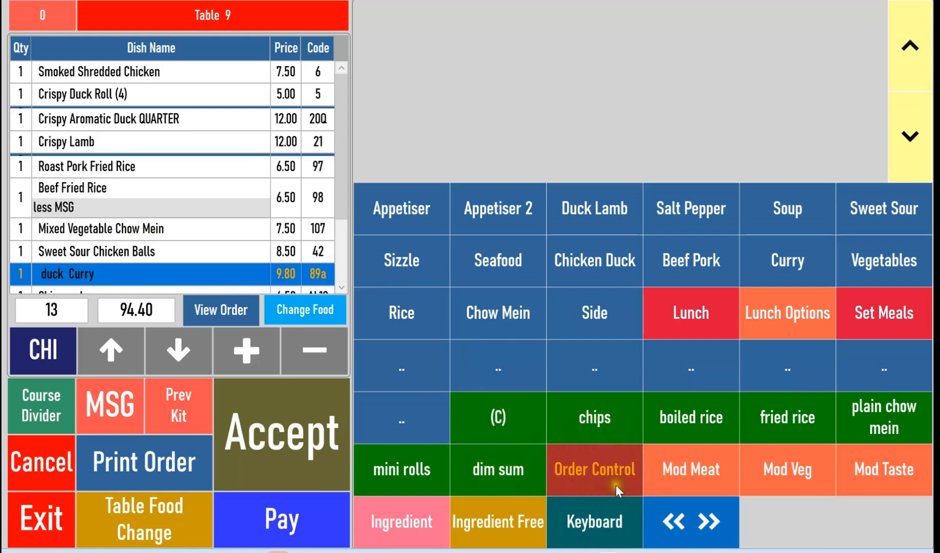
left_click(603, 474)
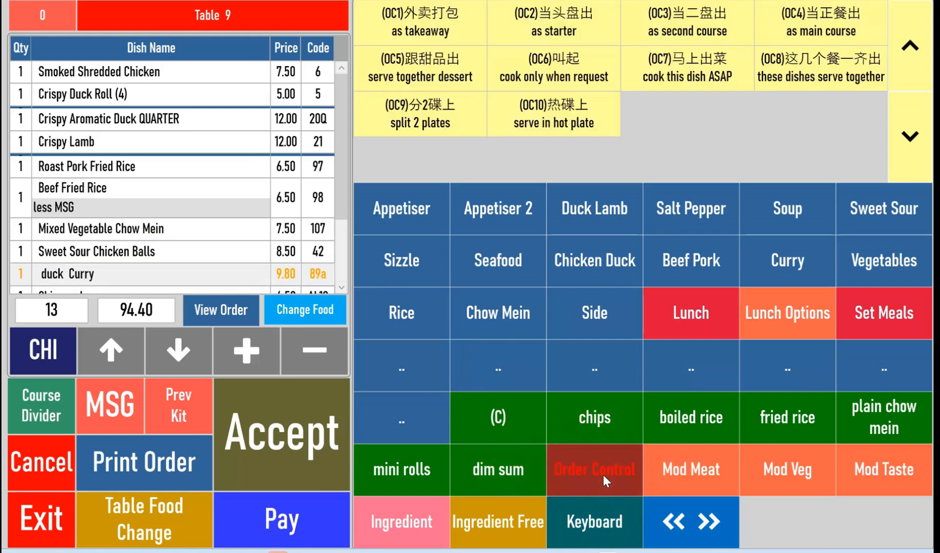
left_click(47, 356)
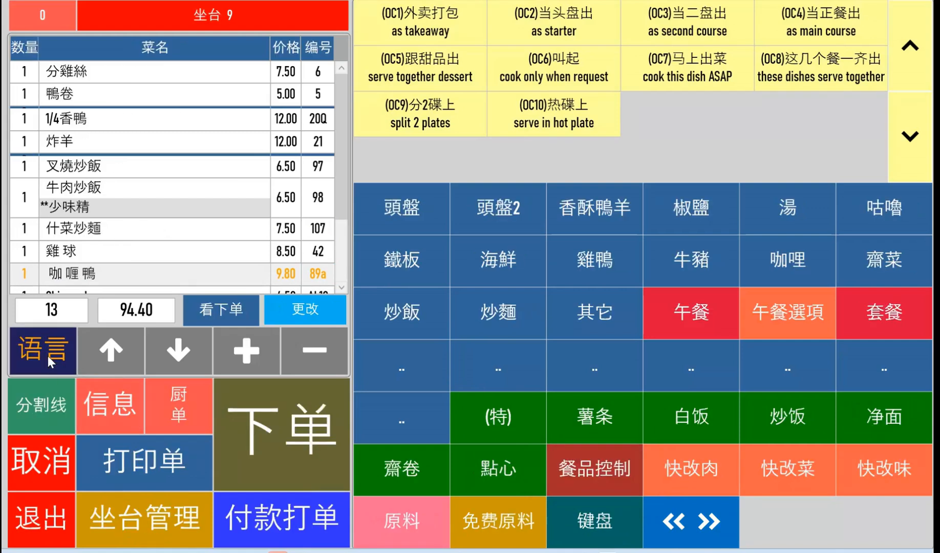
left_click(48, 357)
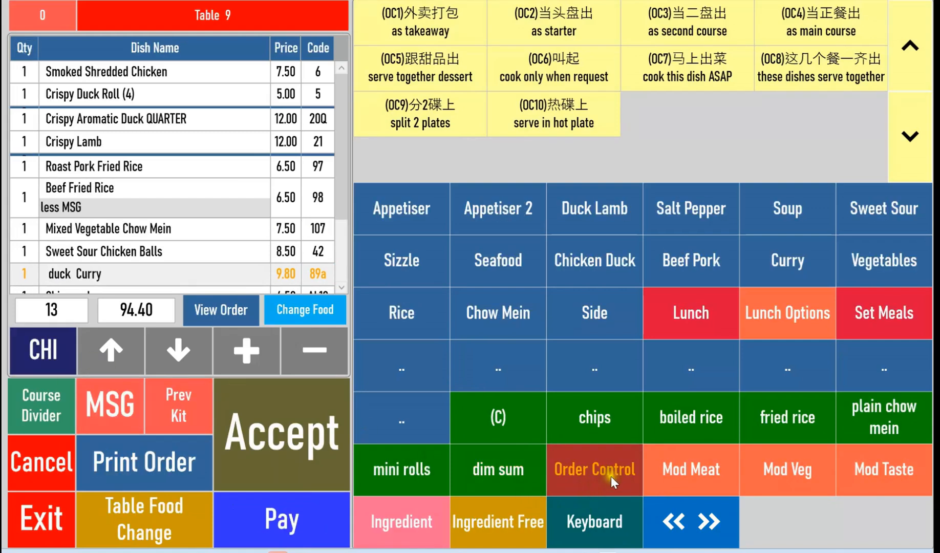
left_click(432, 18)
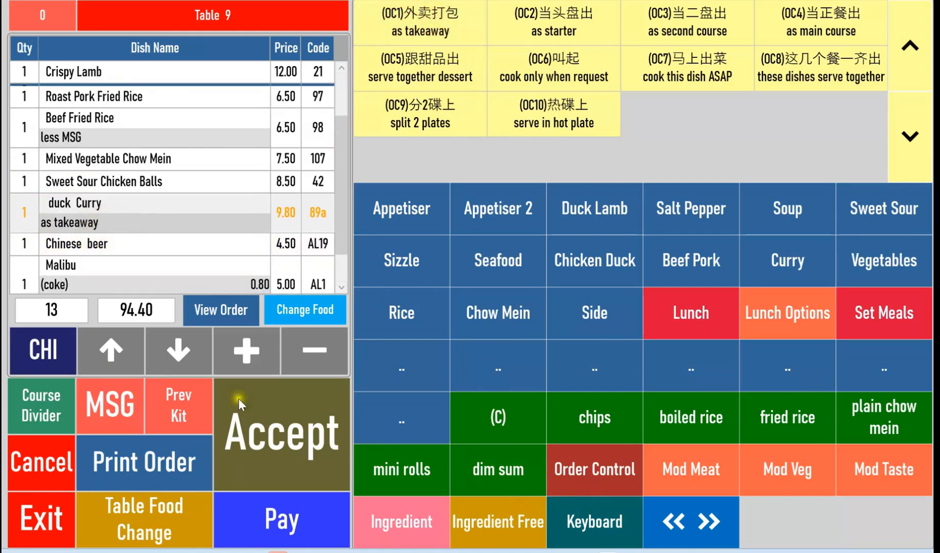
left_click(278, 442)
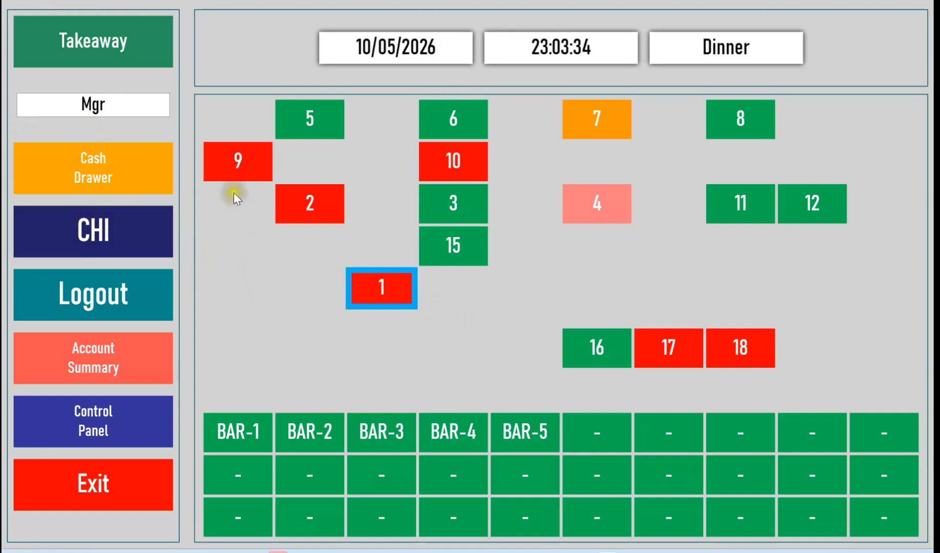
Reopen Table 9 and send the "stop cooking" message for its order.
left_click(234, 162)
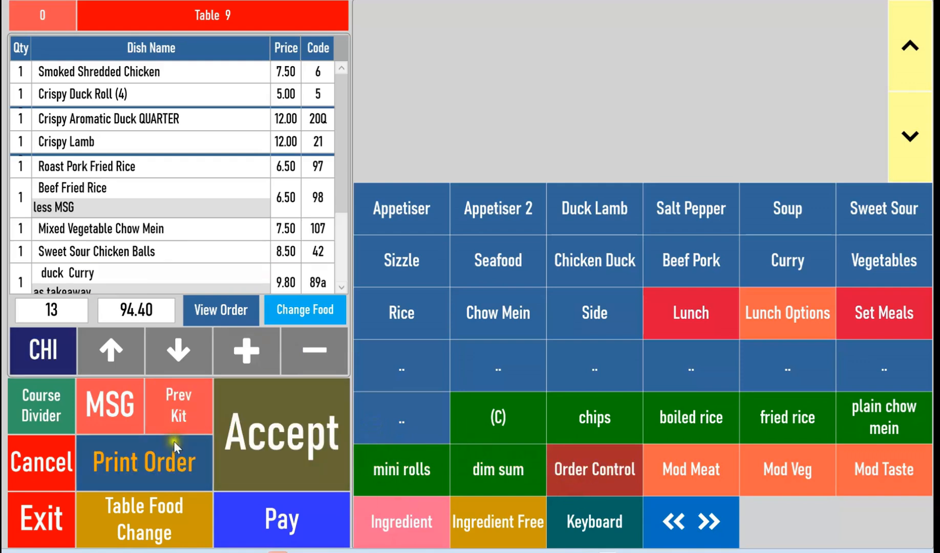
left_click(114, 409)
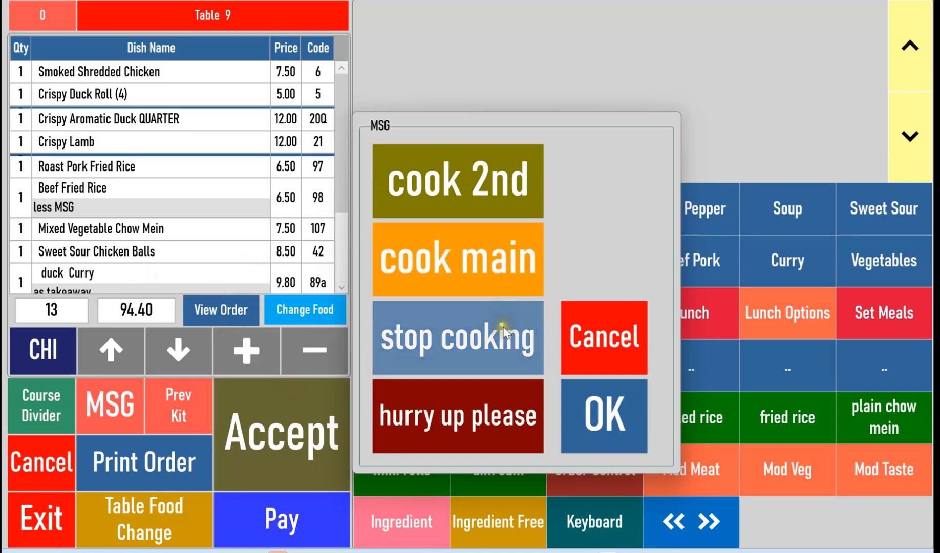
left_click(470, 355)
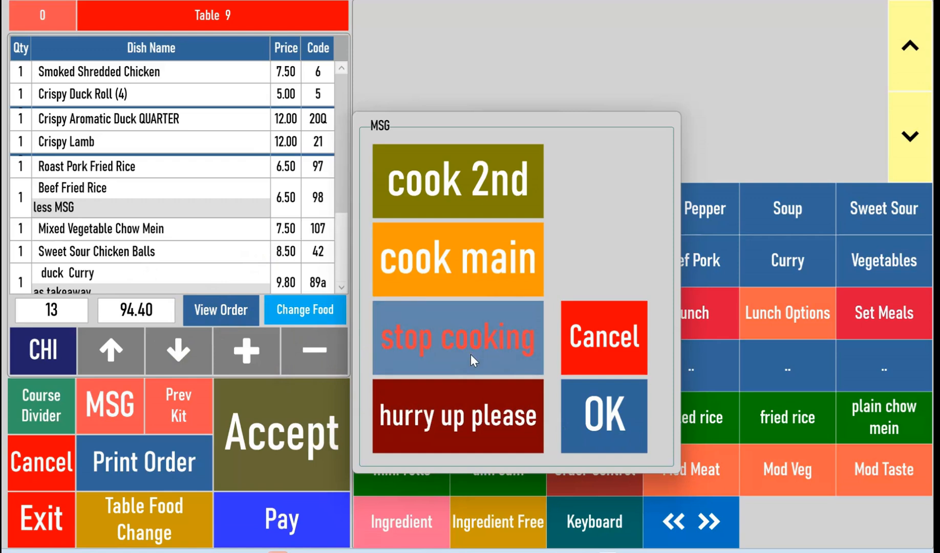
left_click(628, 452)
left_click(613, 429)
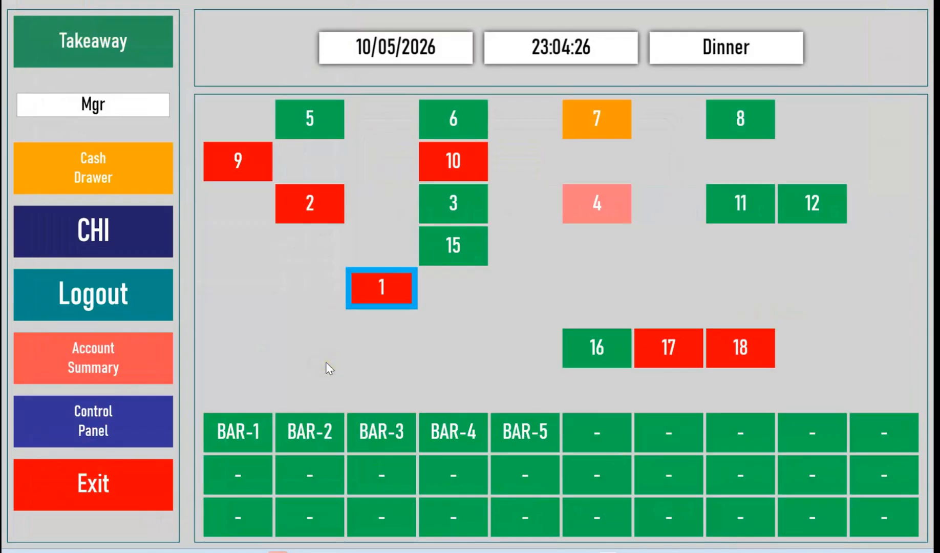
Reopen Table 9, switch its display to Chinese, and send the 客人赶 请快 (hurry up please) message.
left_click(235, 164)
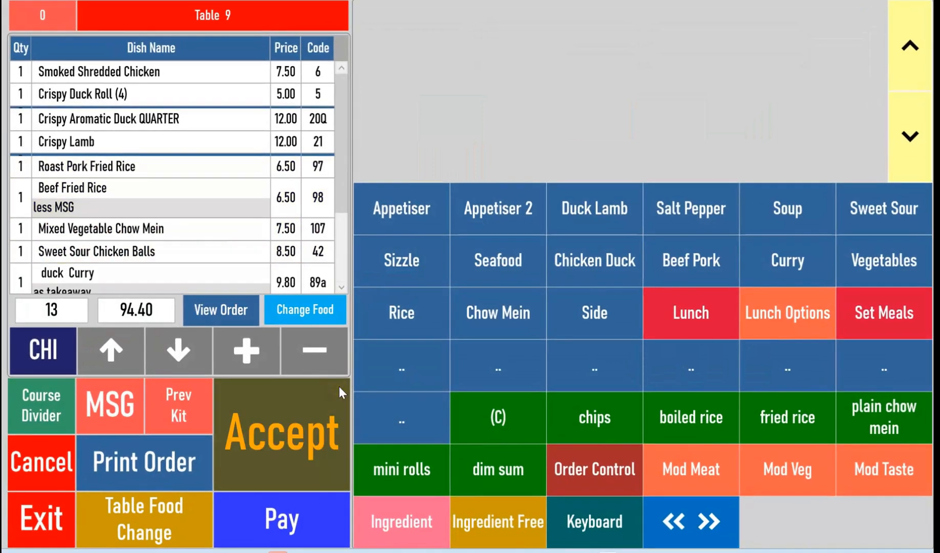
left_click(128, 415)
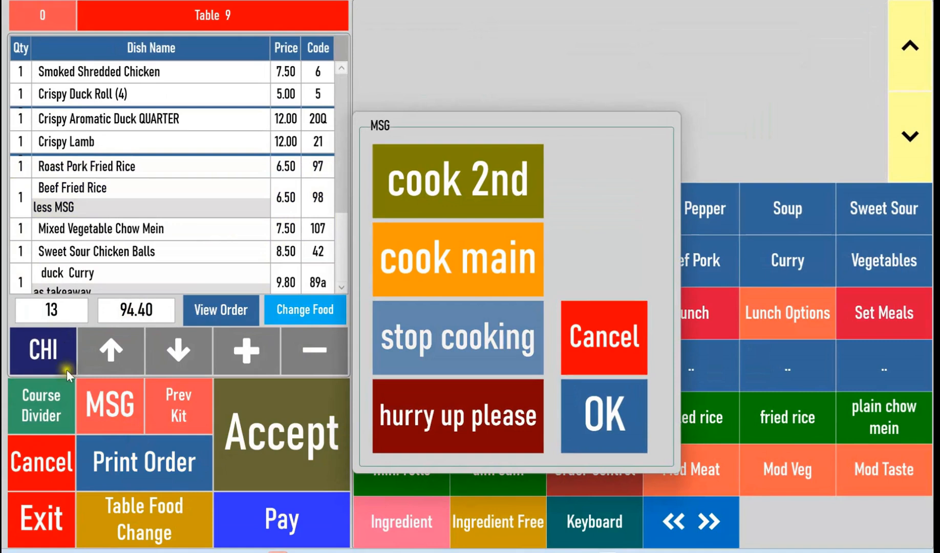
left_click(579, 367)
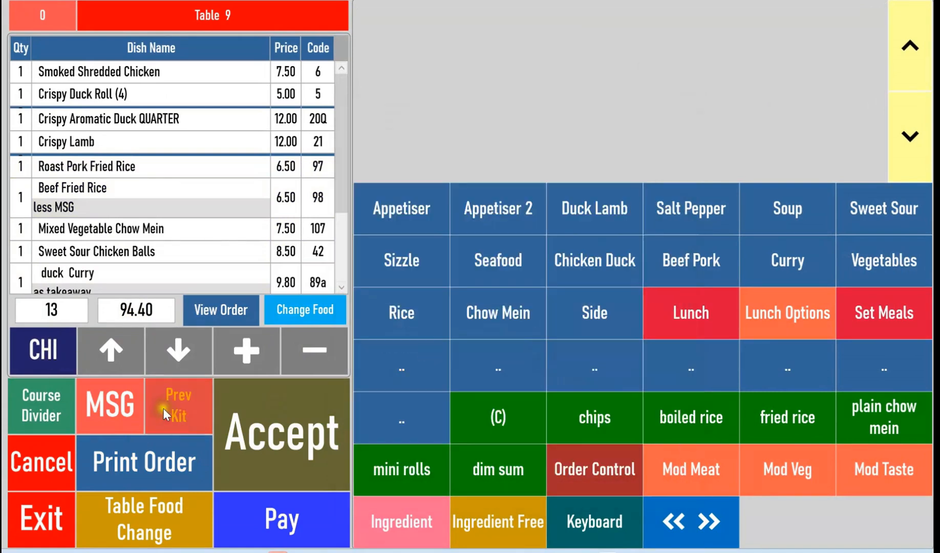
left_click(55, 364)
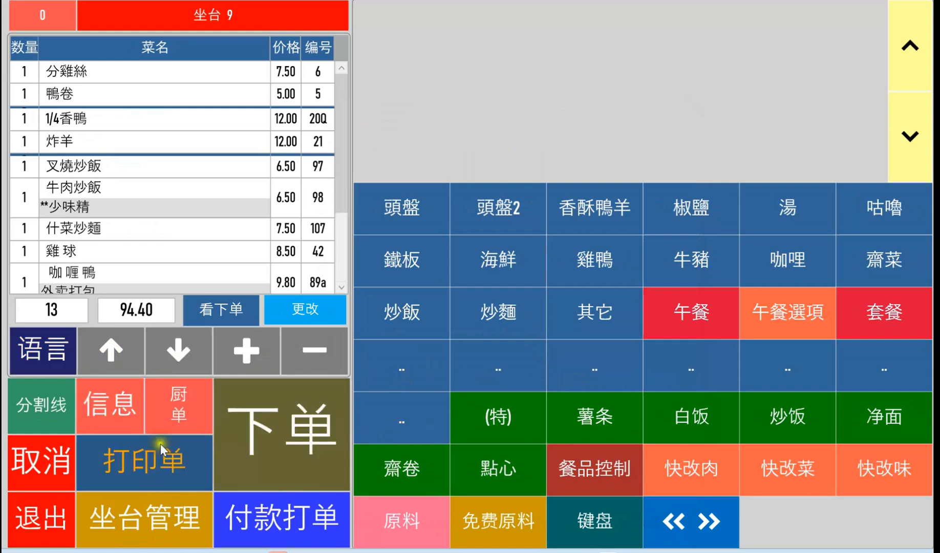
left_click(110, 405)
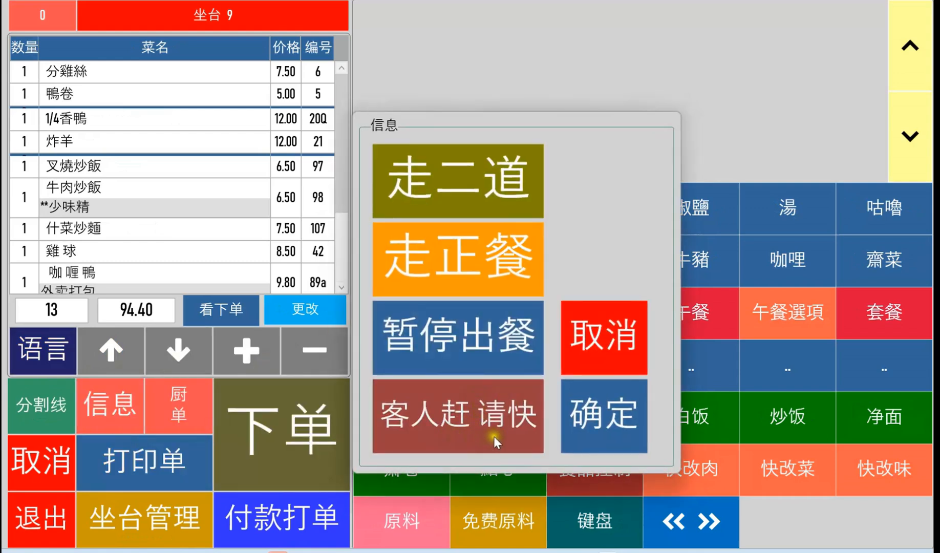
left_click(402, 430)
left_click(610, 433)
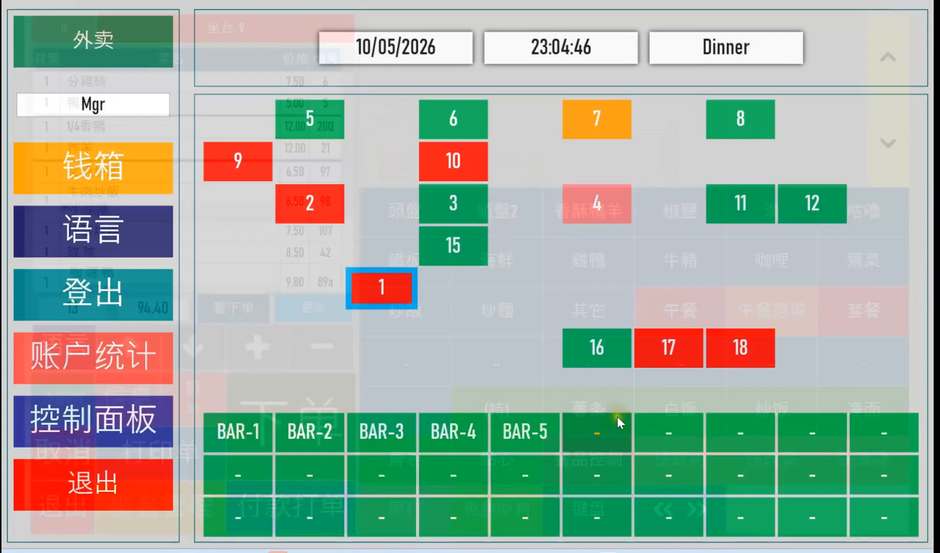
Switch the table overview back to English, open the payment screen for Table 9, and dismiss the low-battery notification.
left_click(109, 254)
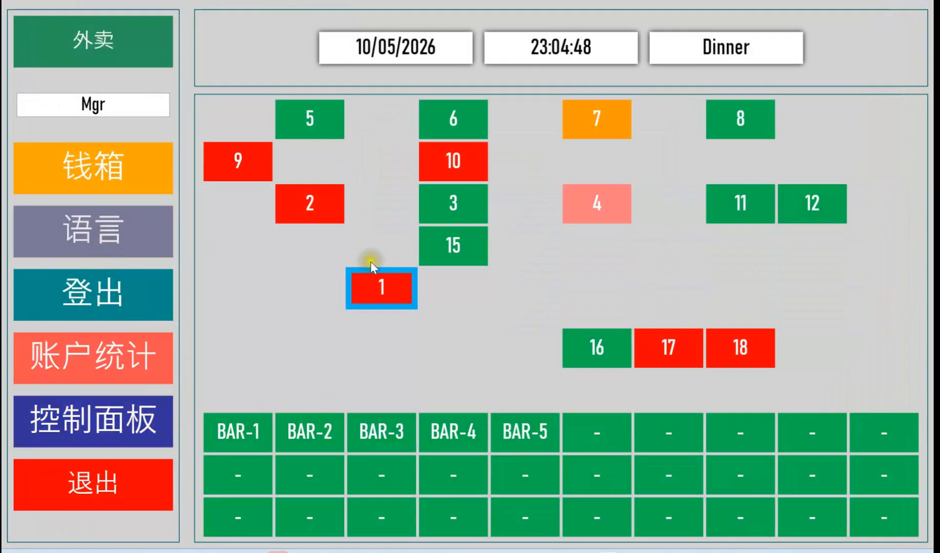
left_click(246, 160)
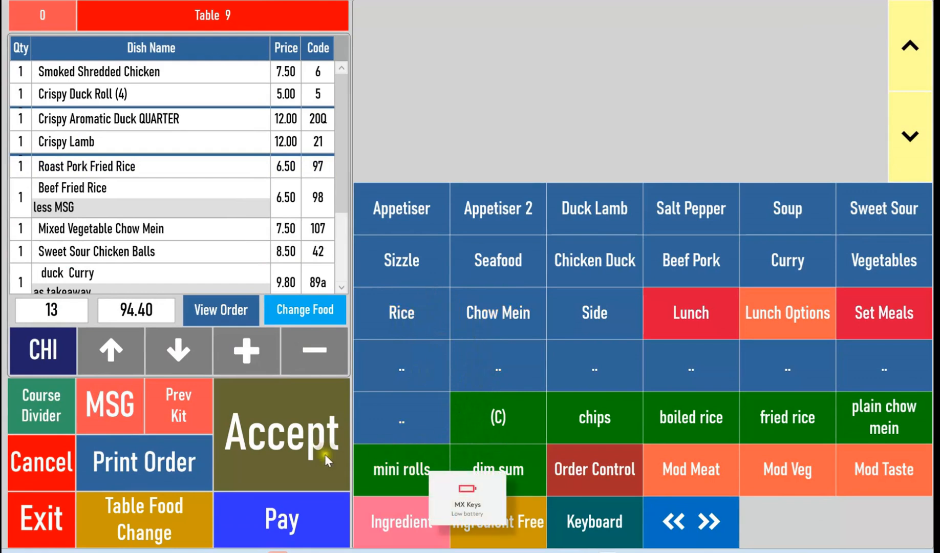
left_click(291, 527)
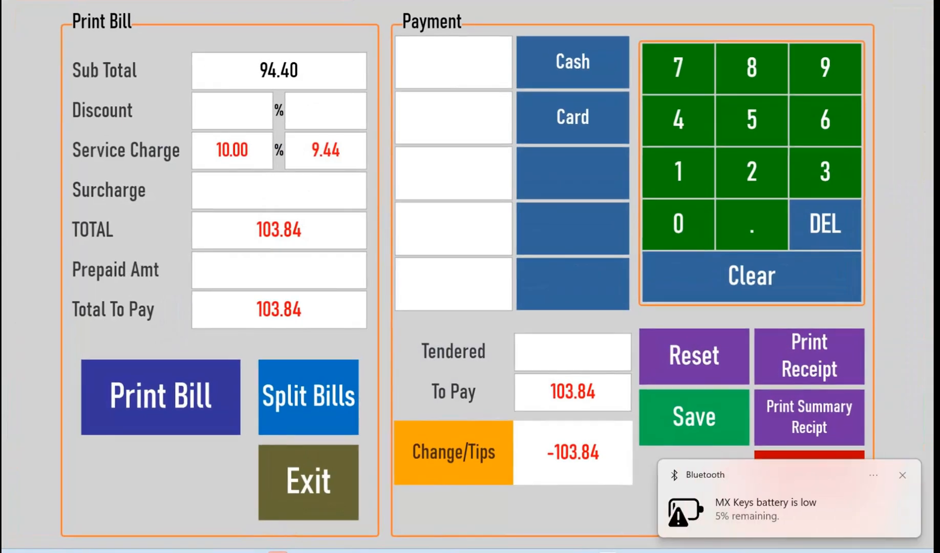
left_click(902, 475)
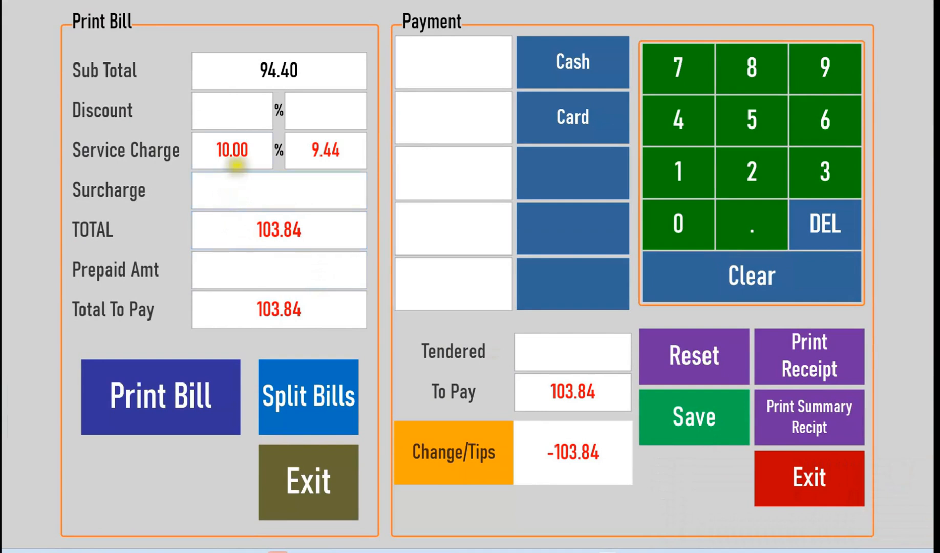
Split Table 9's bill into 3 bills and confirm the split.
double_click(216, 150)
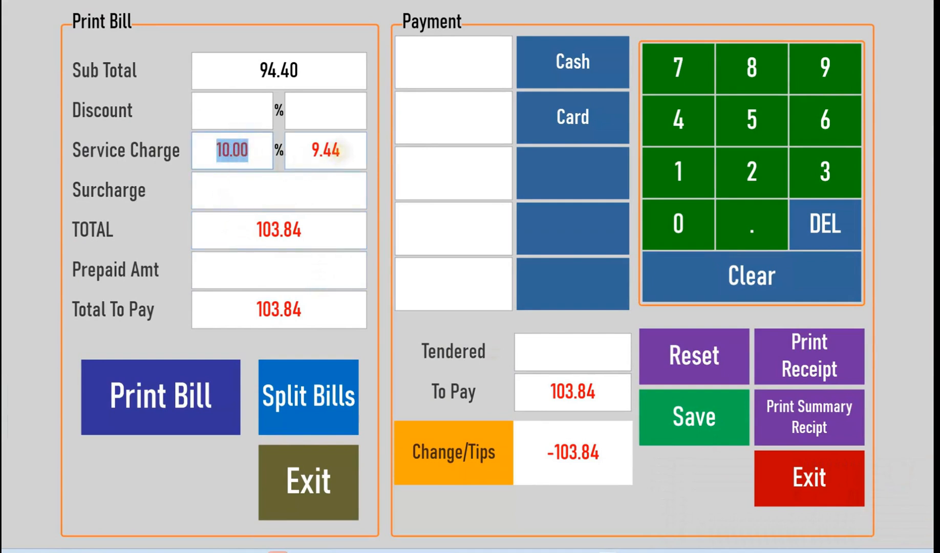
left_click_drag(307, 228, 245, 310)
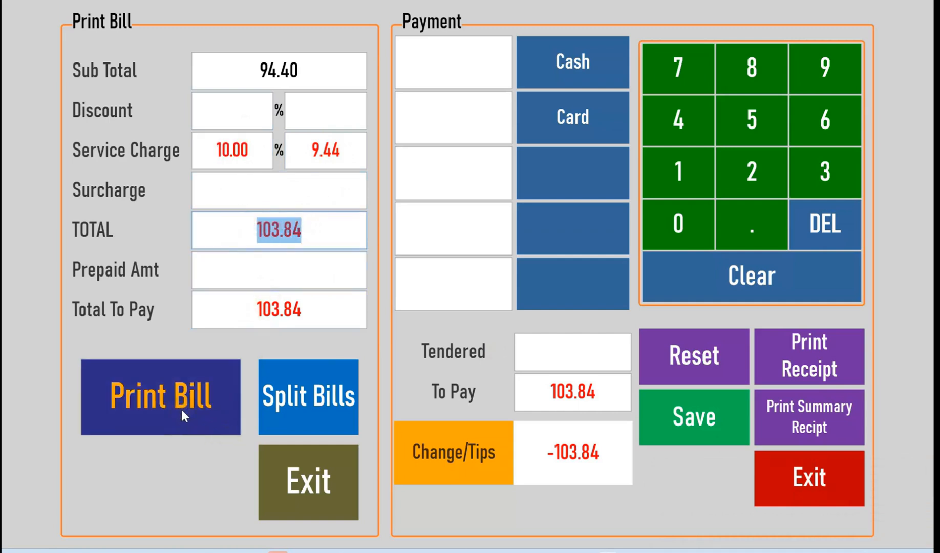
left_click(309, 414)
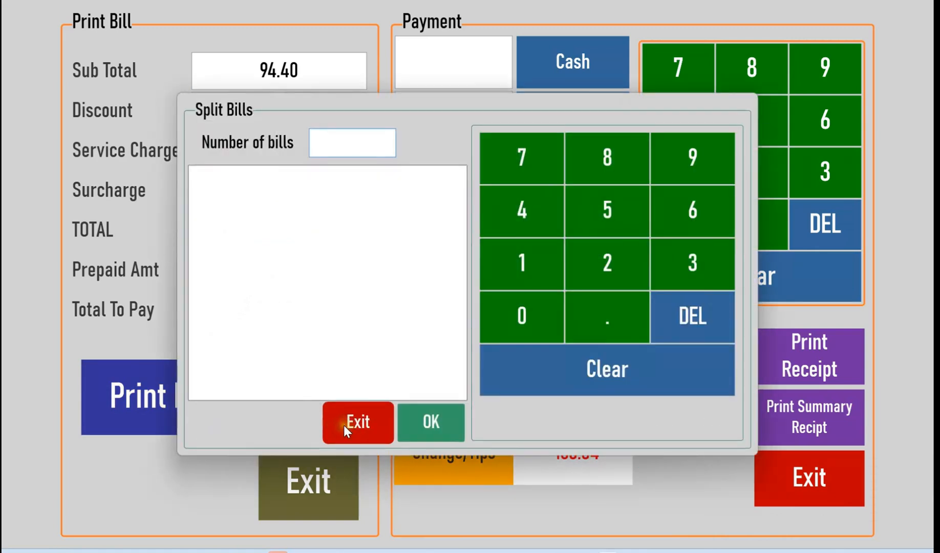
left_click(675, 264)
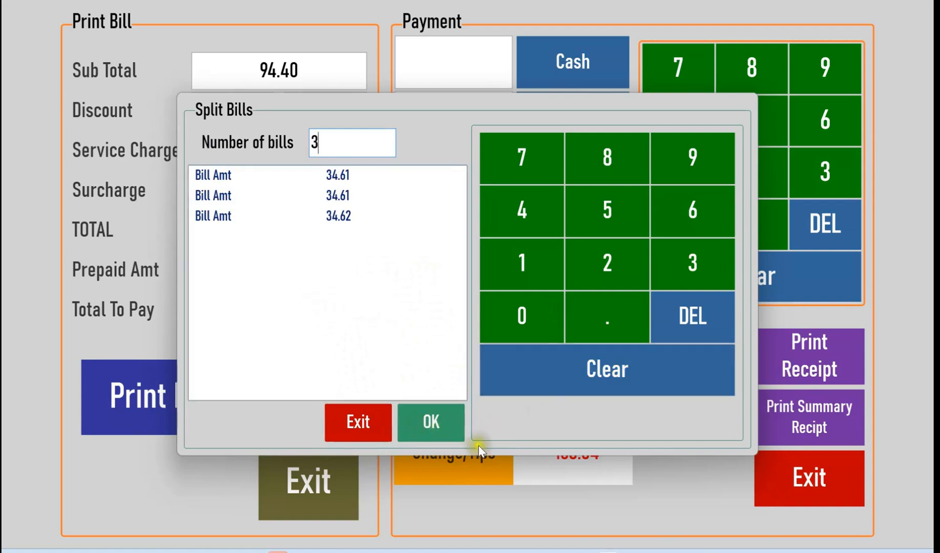
left_click(433, 422)
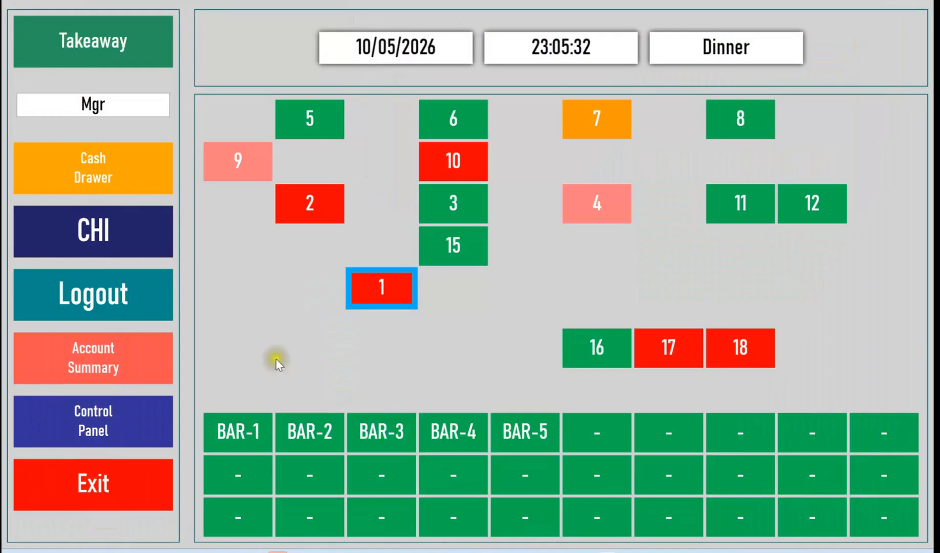
Reopen Table 9 from the table overview and go to its payment screen.
left_click(249, 168)
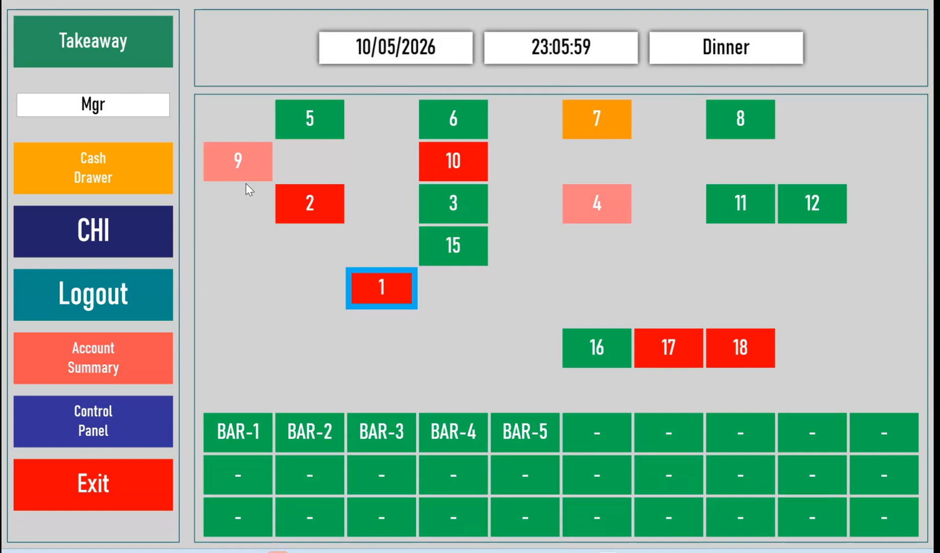
left_click(241, 282)
left_click(241, 169)
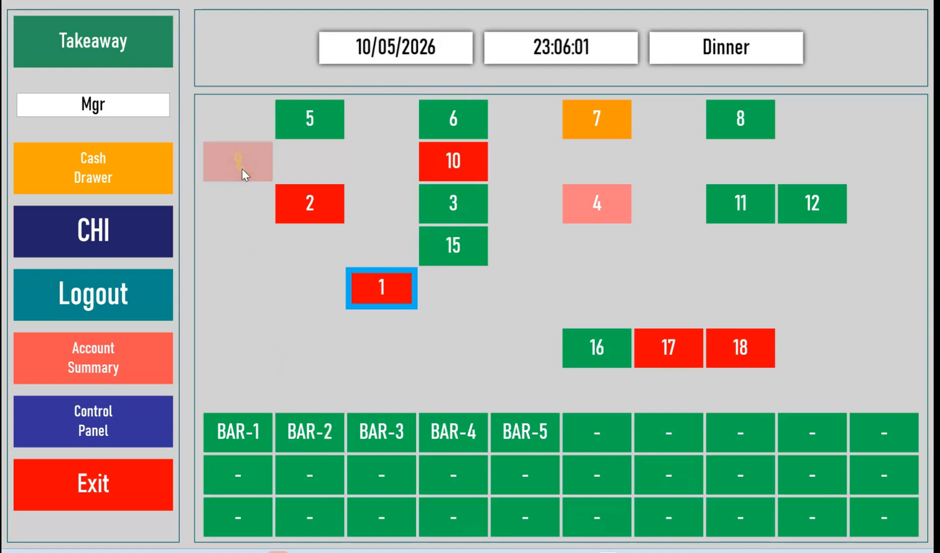
left_click(291, 528)
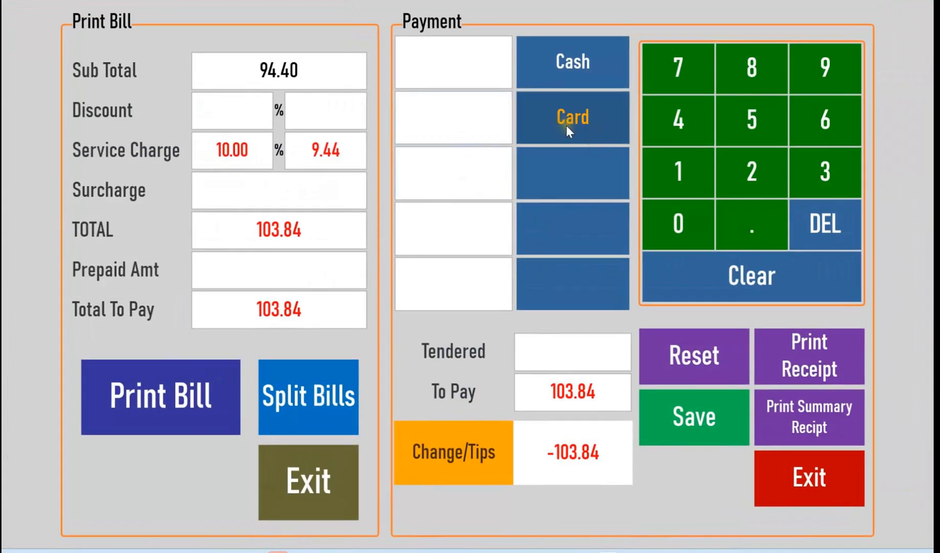
Enter the full amount as cash, reset that entry, and assign the full 103.84 to card instead.
left_click(550, 71)
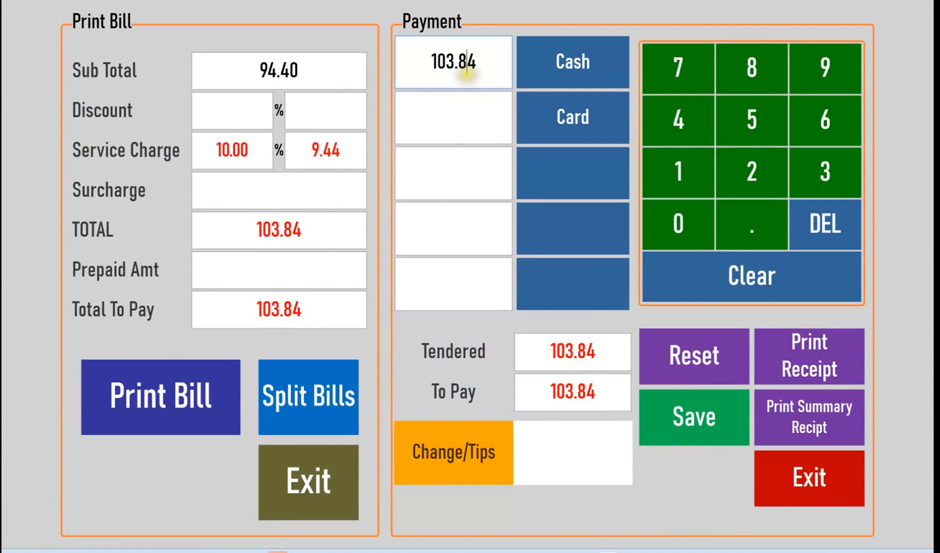
left_click(723, 330)
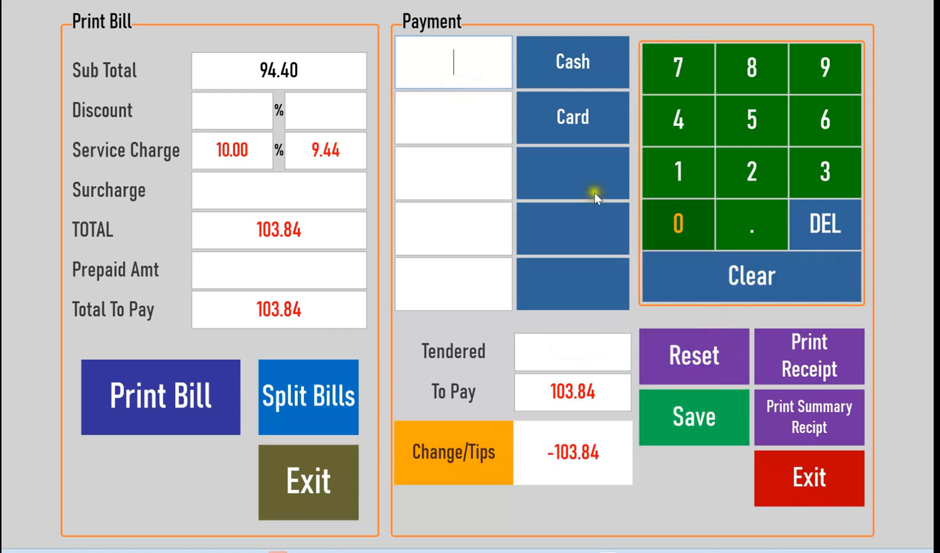
left_click(586, 121)
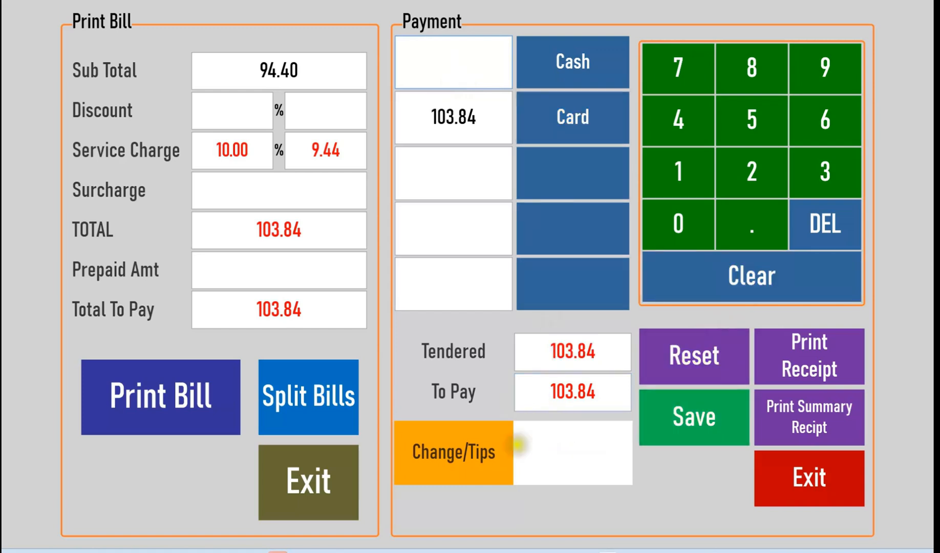